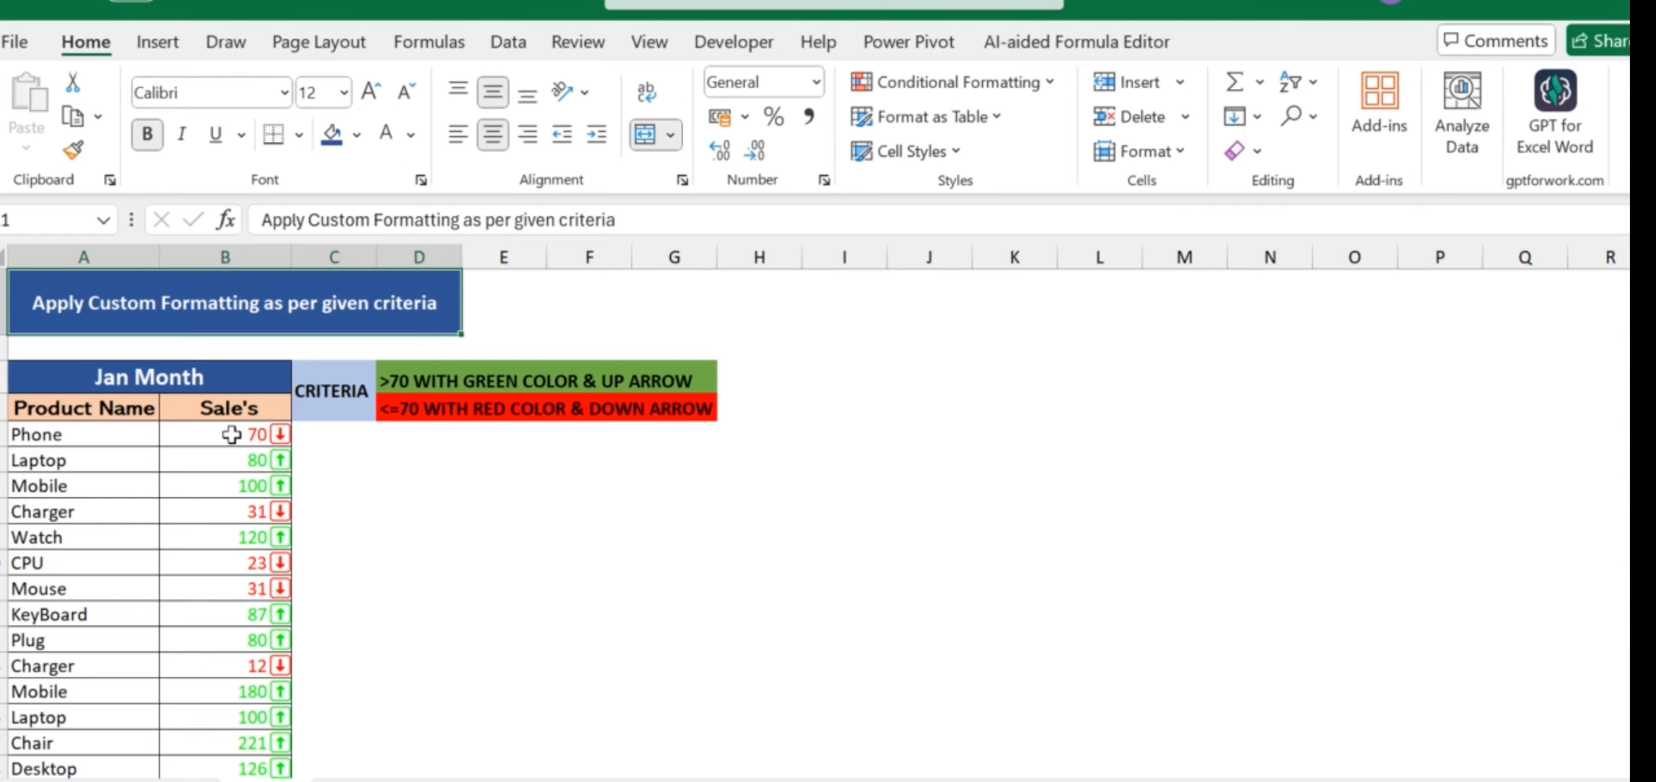
drag(235, 432, 239, 716)
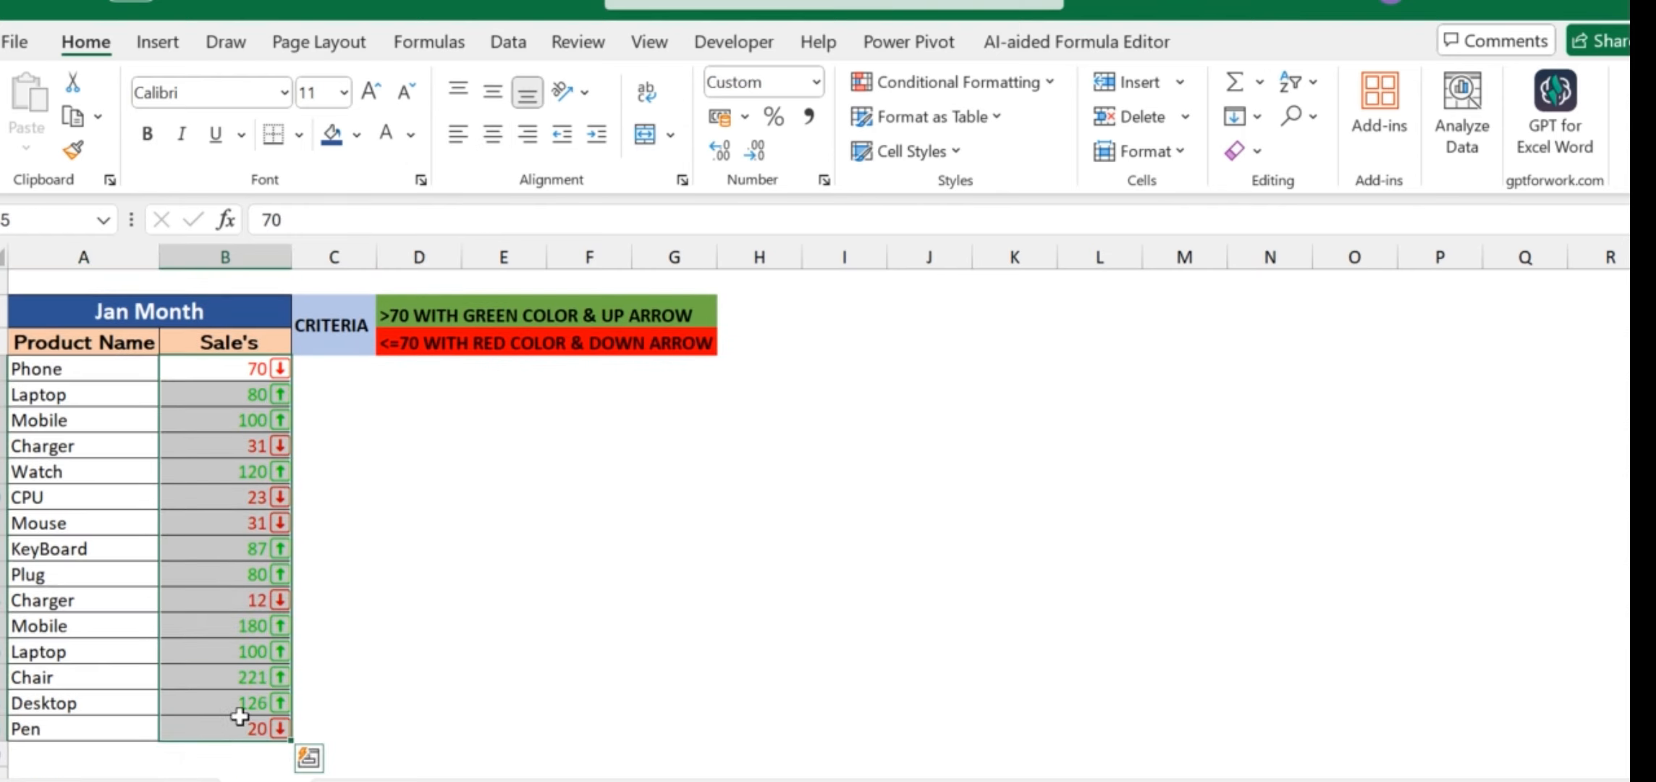
scroll(318, 570, up, 1)
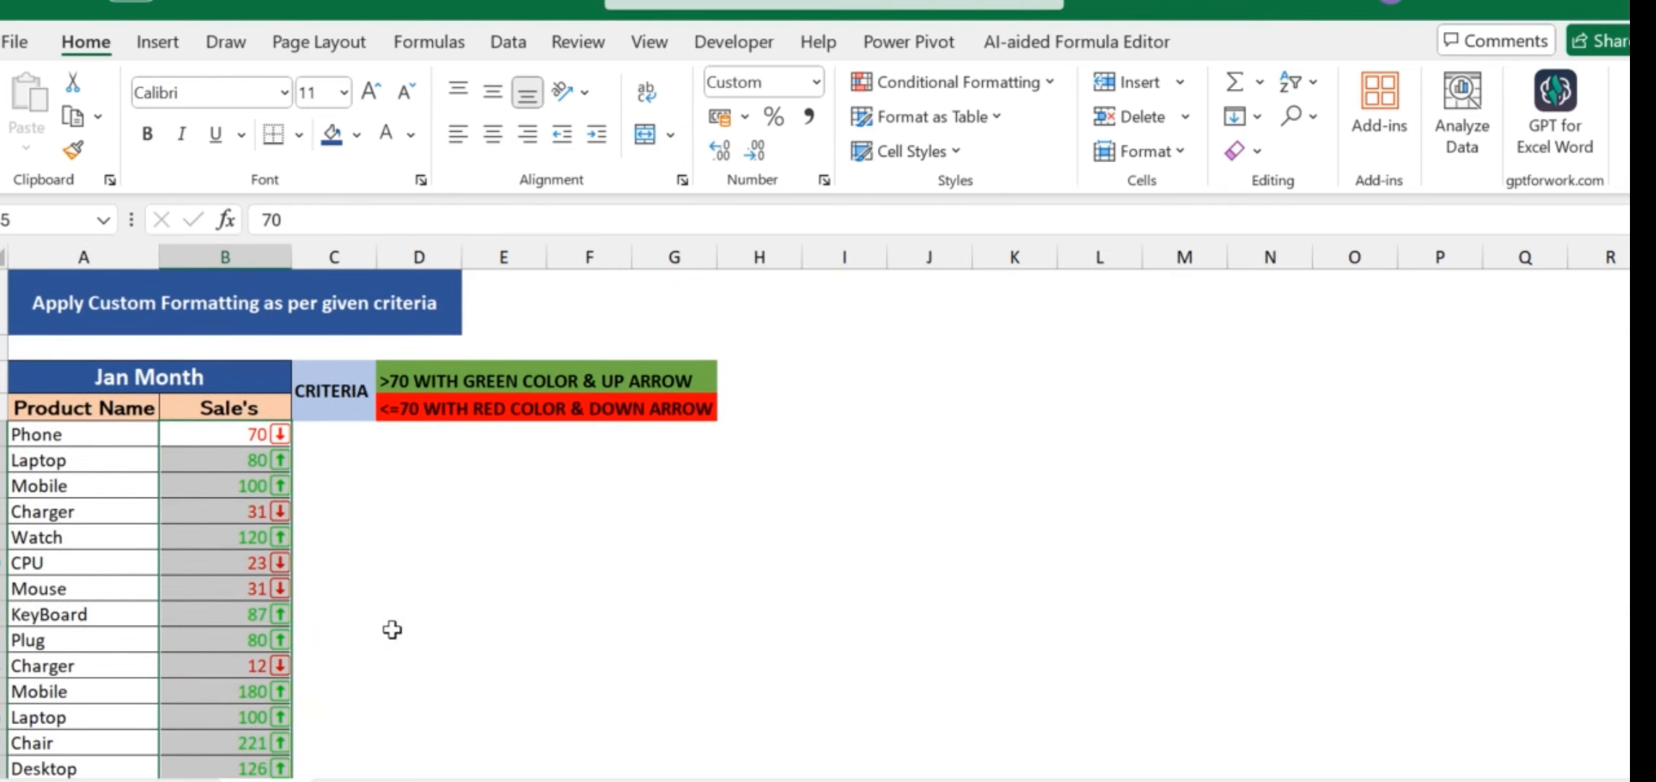
click(396, 627)
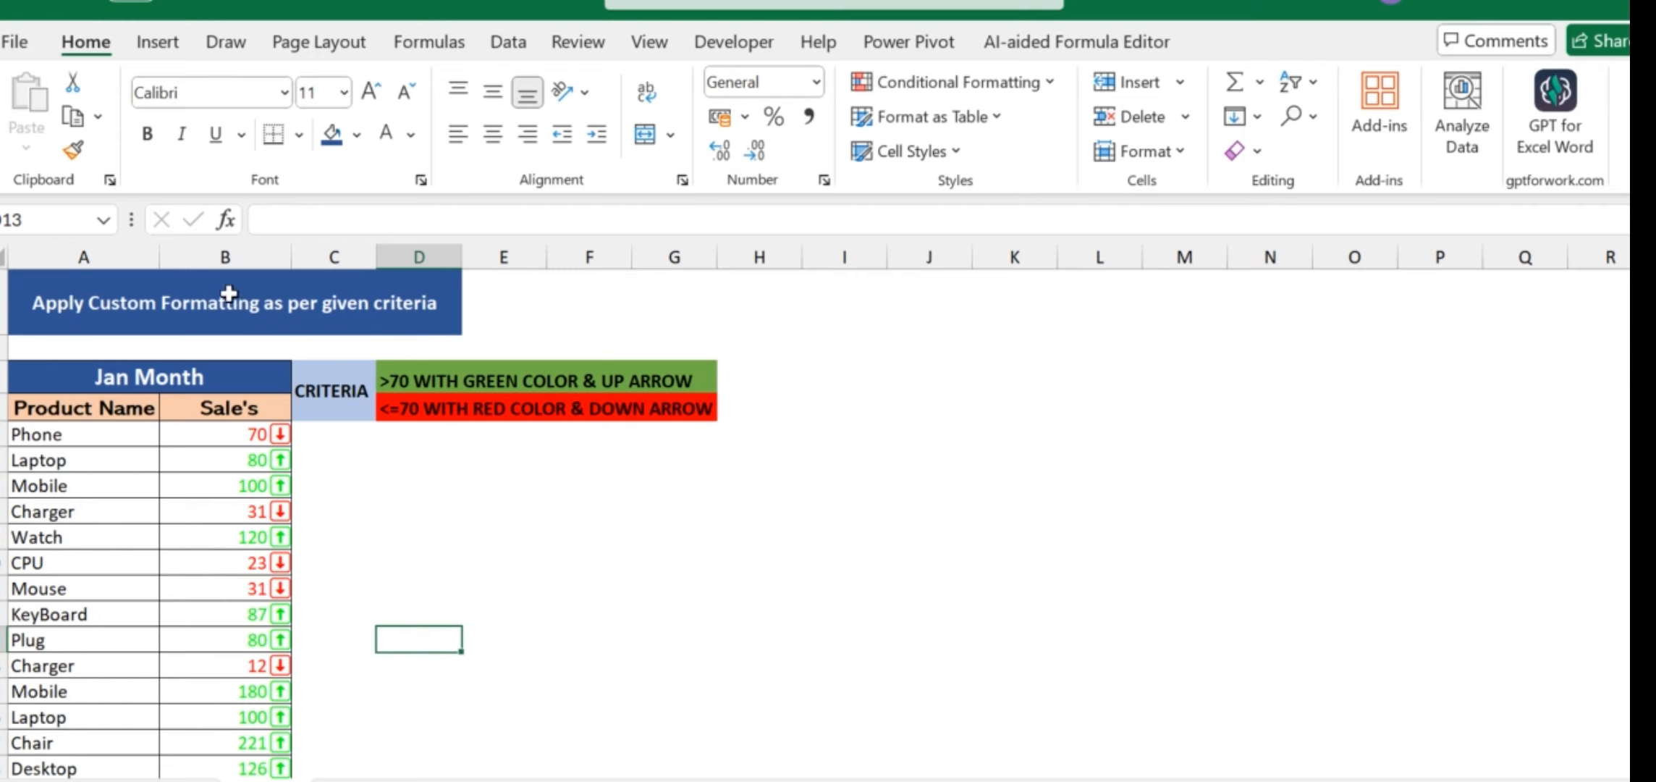
Copy the CRITERIA block from the finished example, and insert two blank rows above the Jan Month table on the unformatted sheet
drag(344, 366, 675, 379)
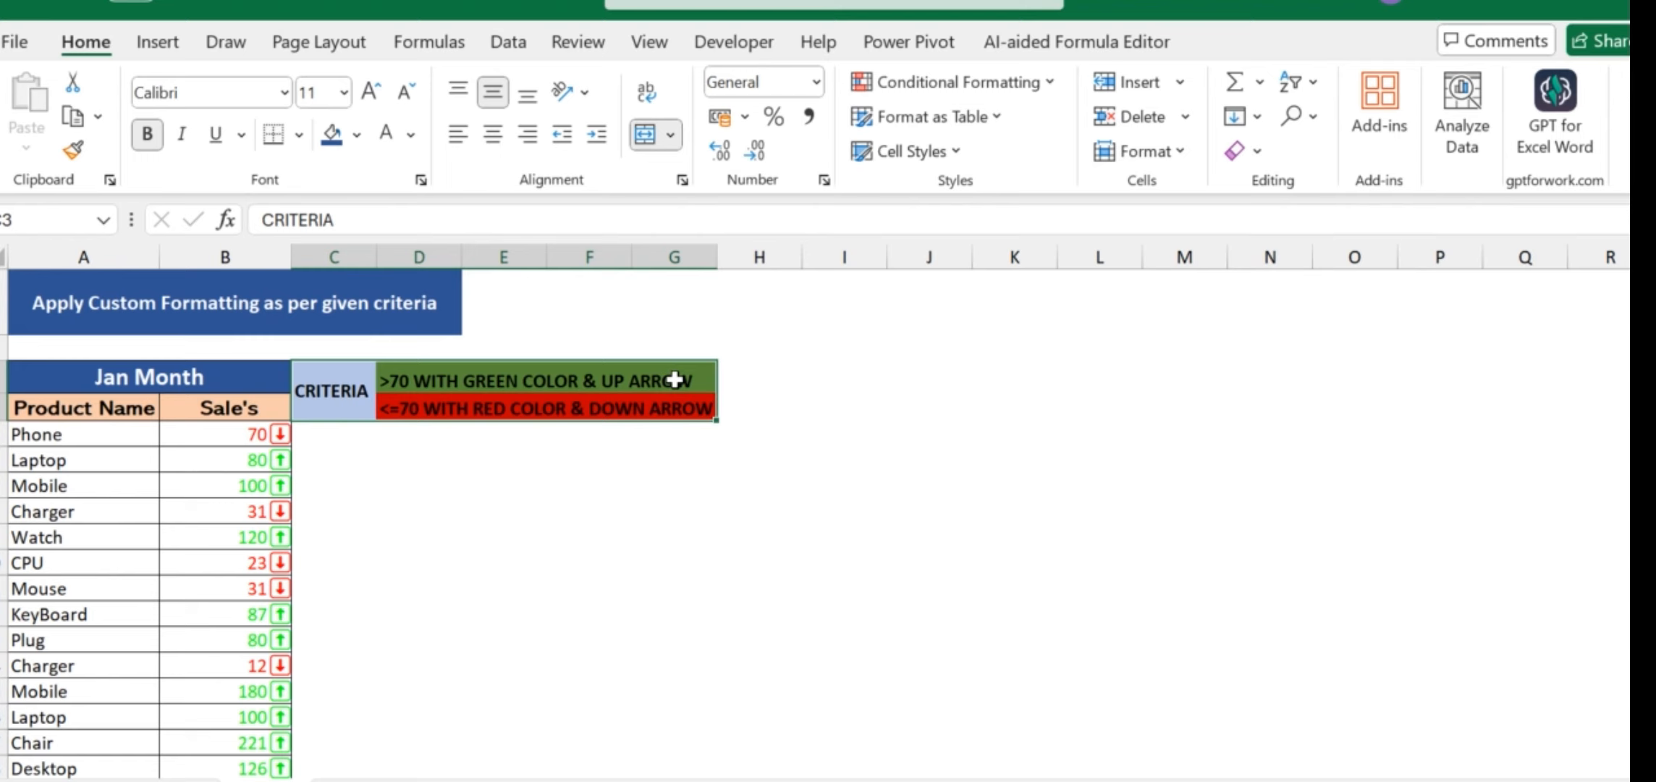
key(ctrl+c)
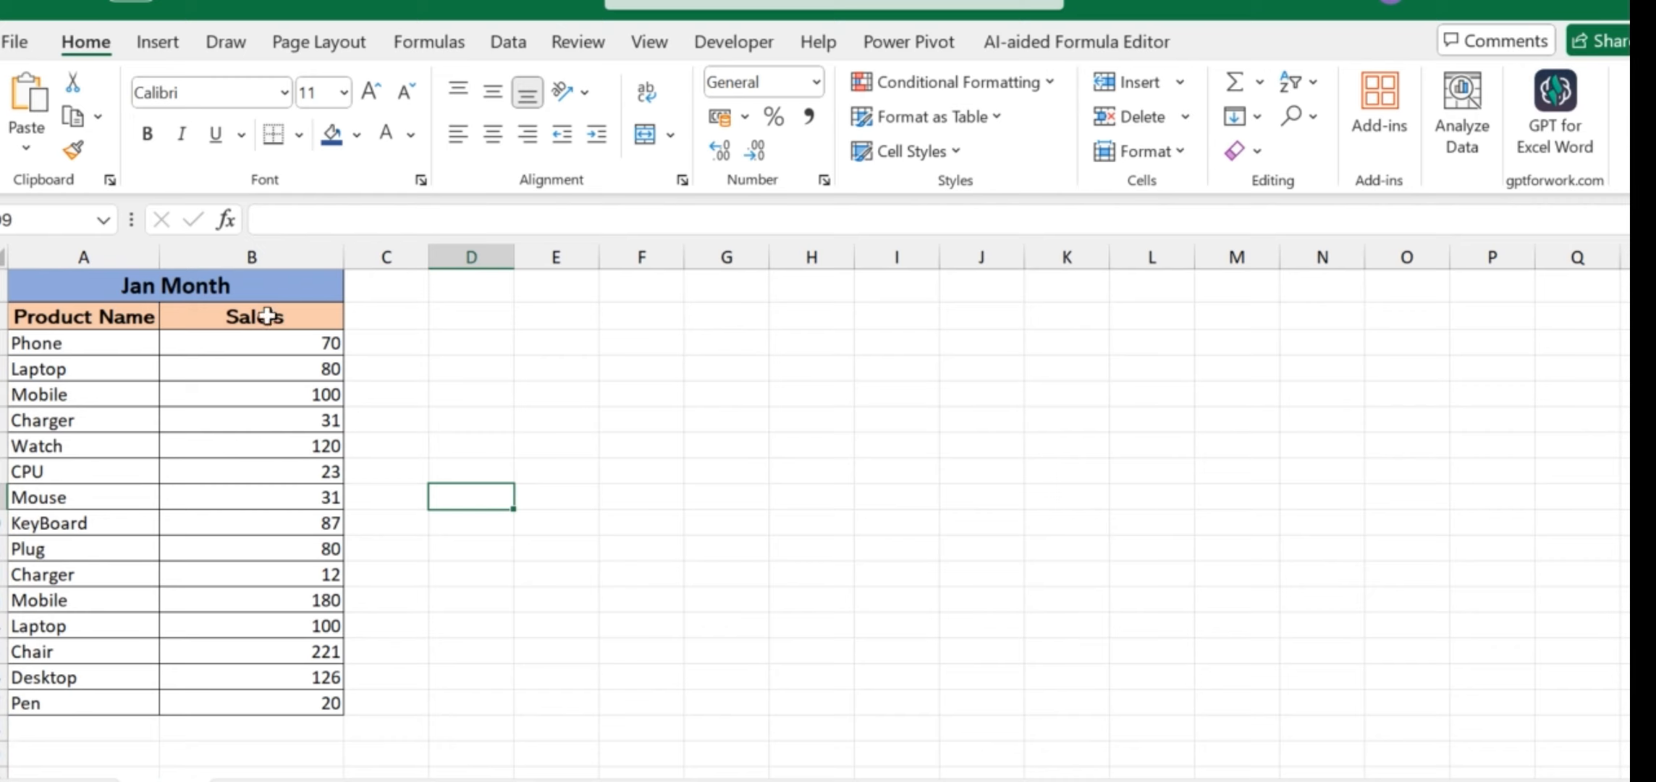
click(2, 282)
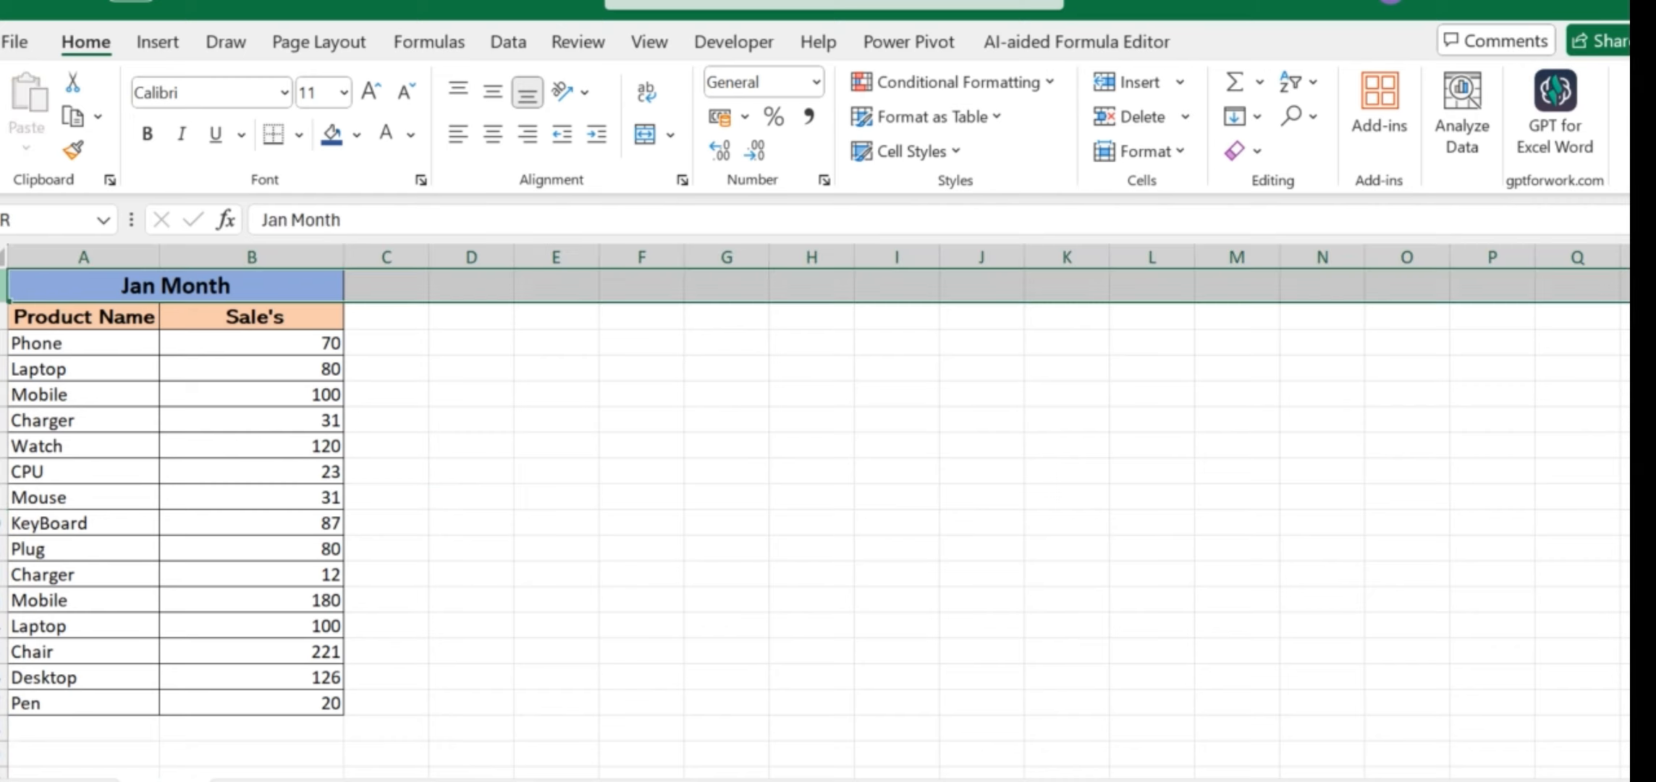
key(ctrl+shift+plus)
key(ctrl+shift+plus)
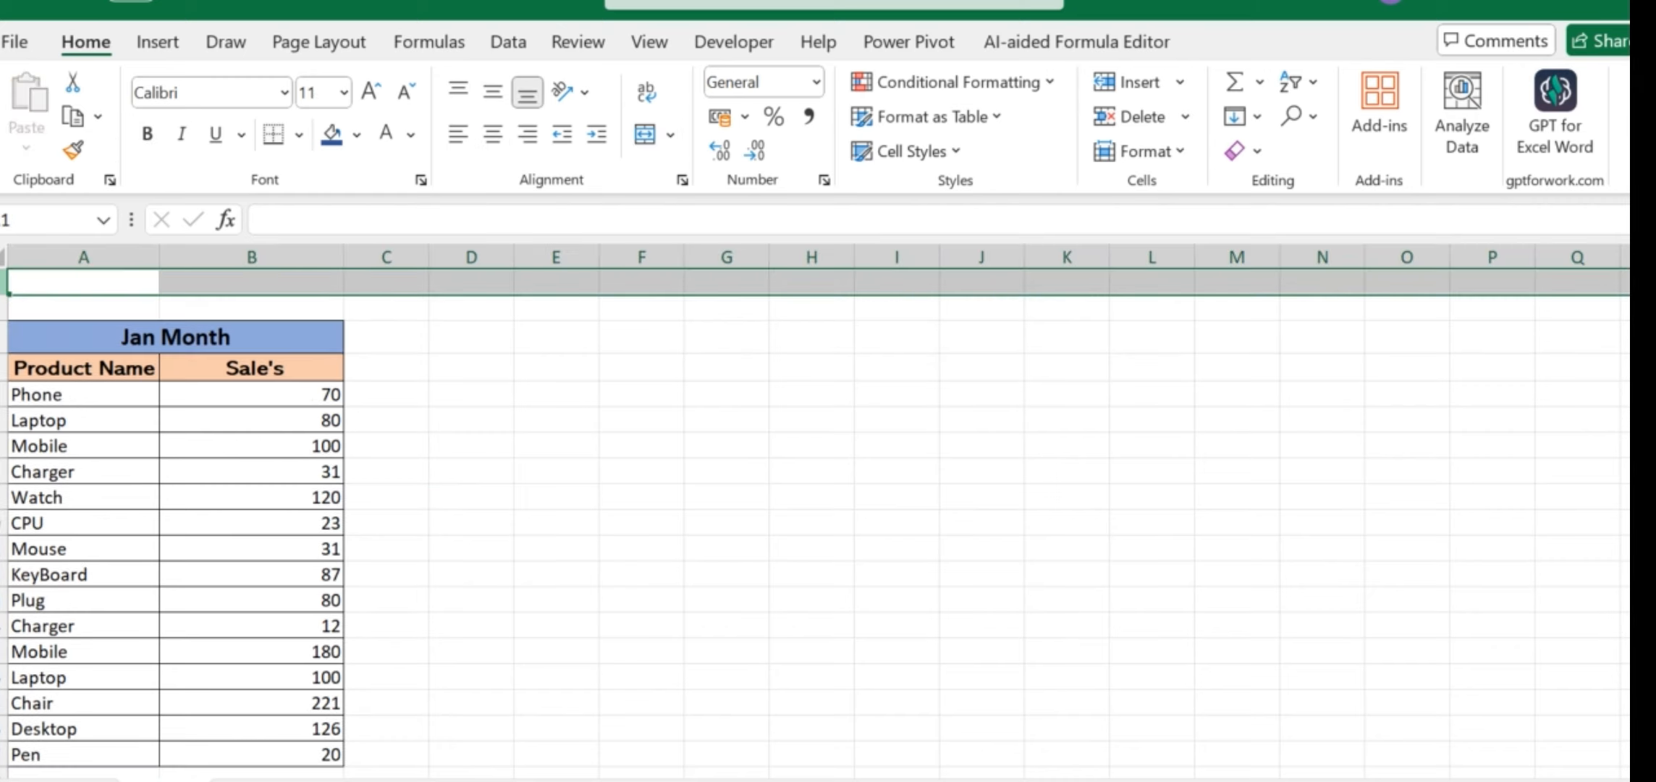
Hide the gridlines on the unformatted Jan Month sheet
click(780, 577)
key(alt)
key(w)
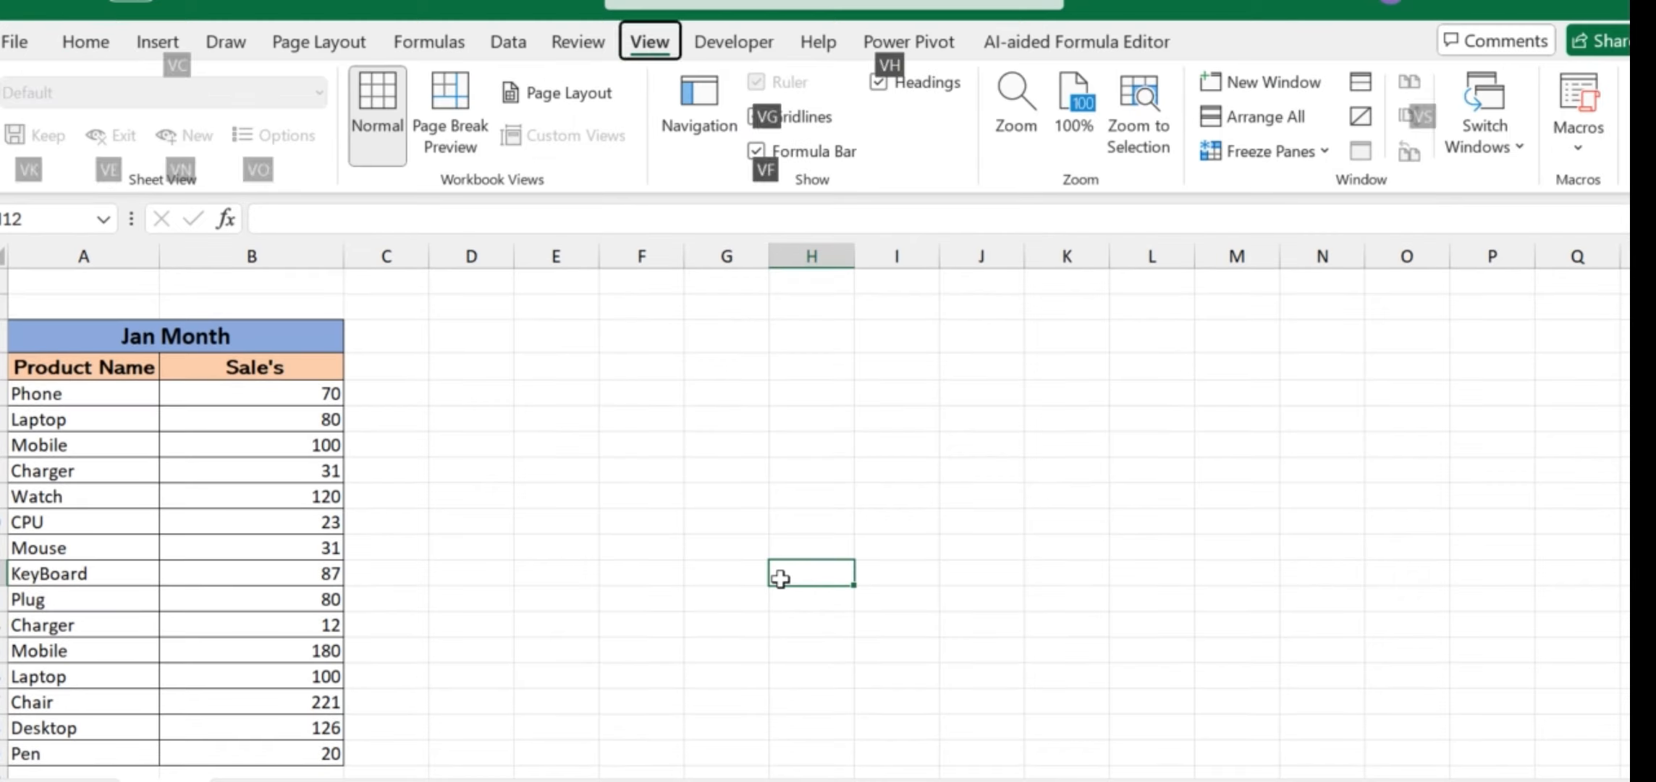
key(v)
key(g)
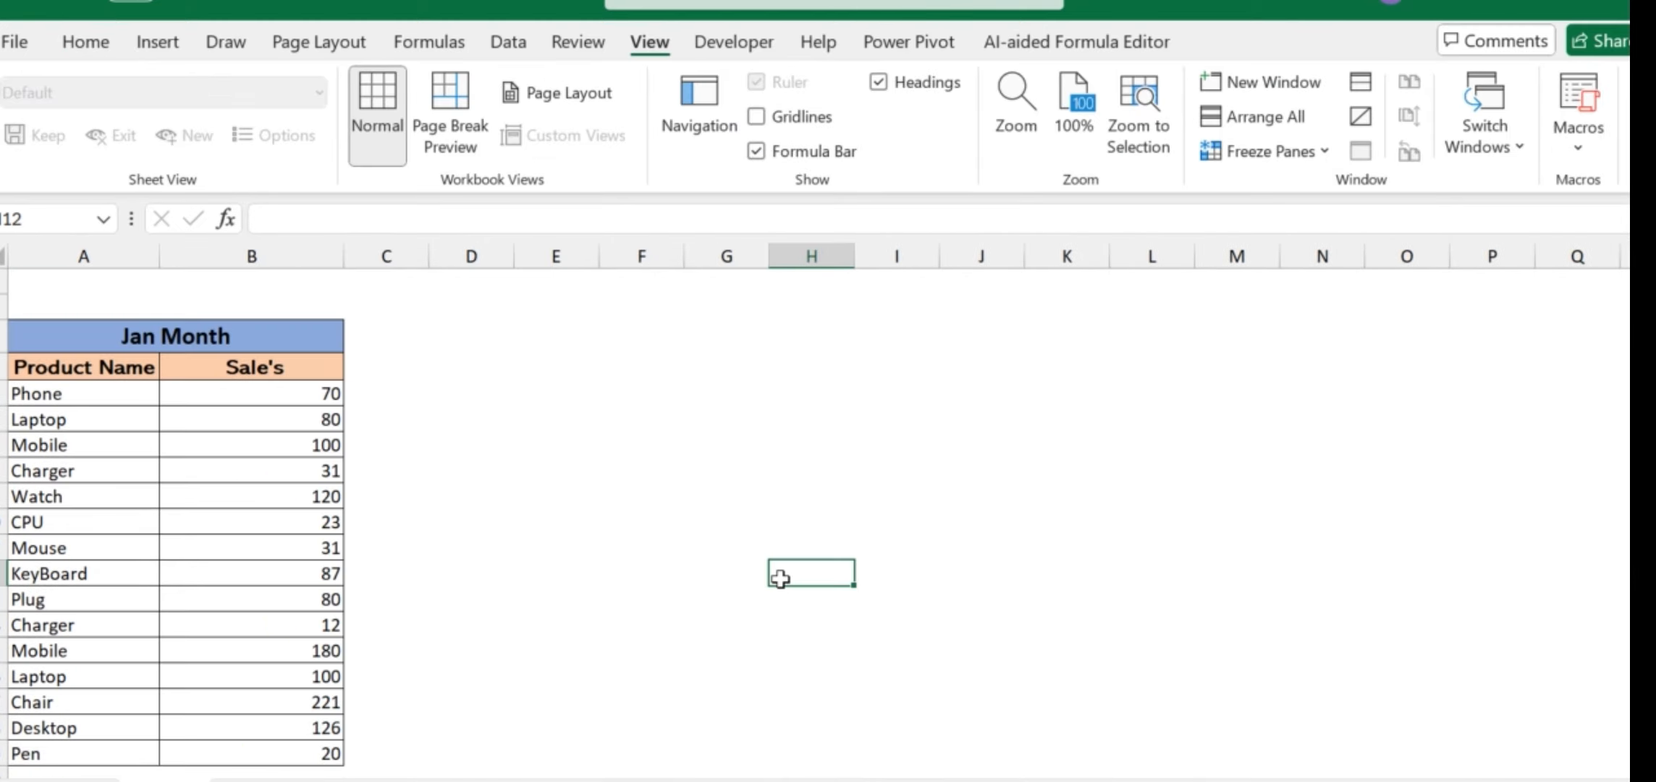
Paste the copied CRITERIA block with its green and red rule lines starting at cell E1
click(522, 277)
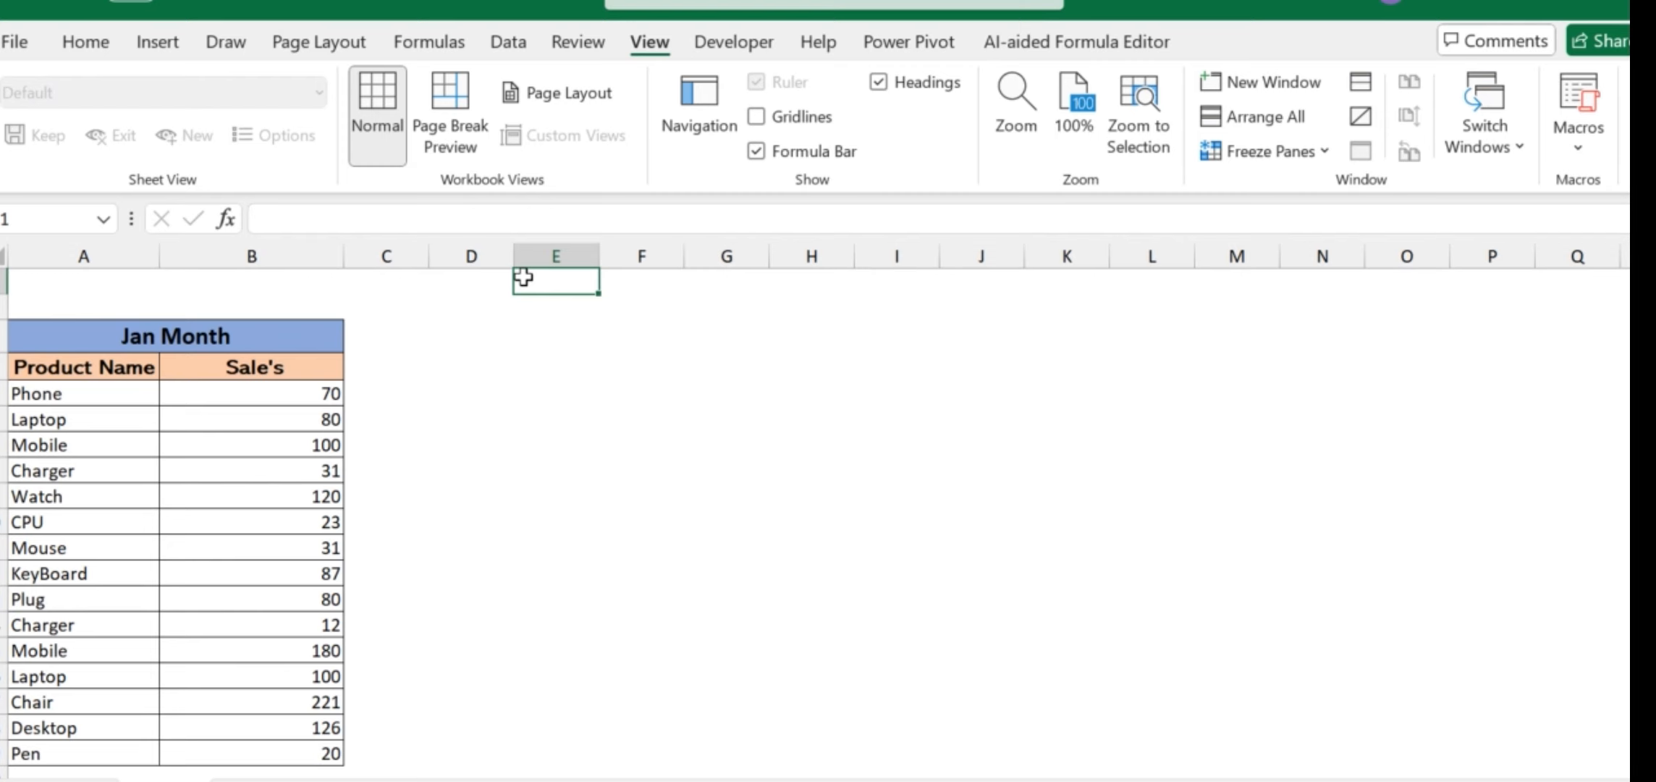
key(ctrl+v)
click(749, 466)
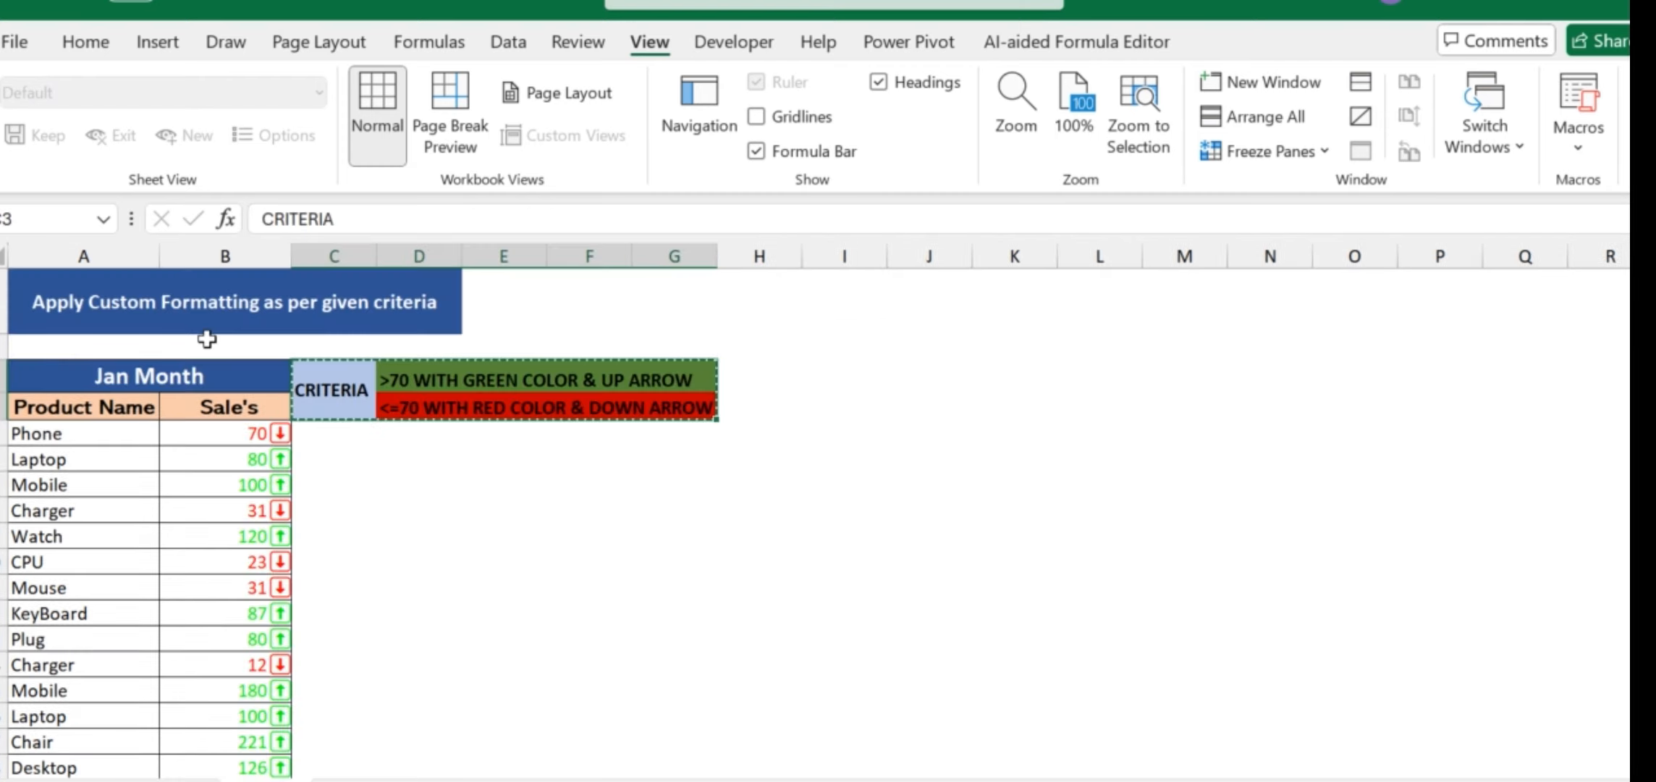
Copy the title "Apply Custom Formatting as per given criteria" from the example sheet into A1 and make row 1 taller
click(138, 299)
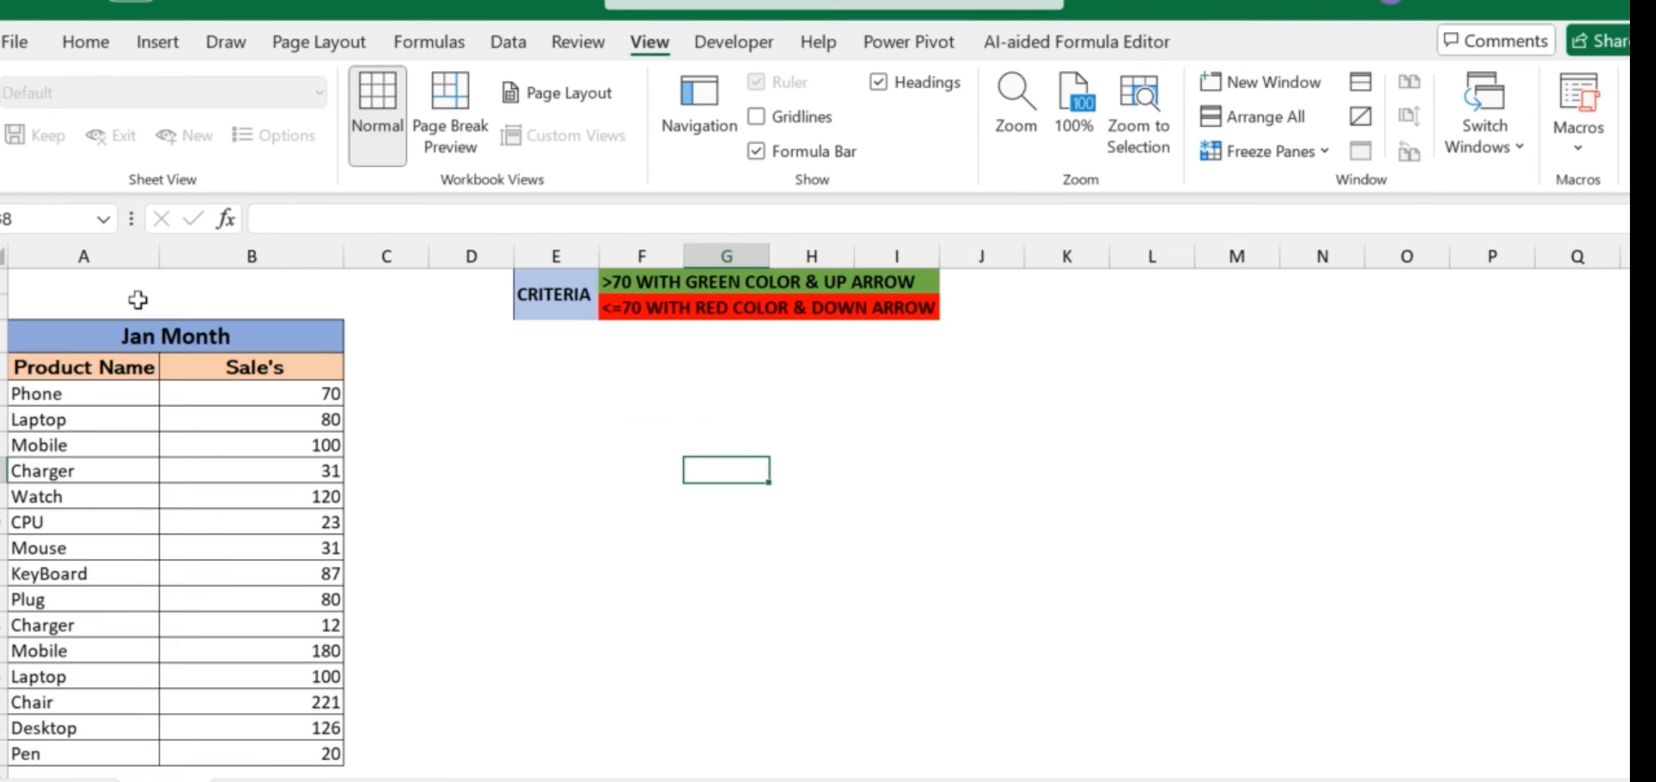
click(61, 279)
key(ctrl+v)
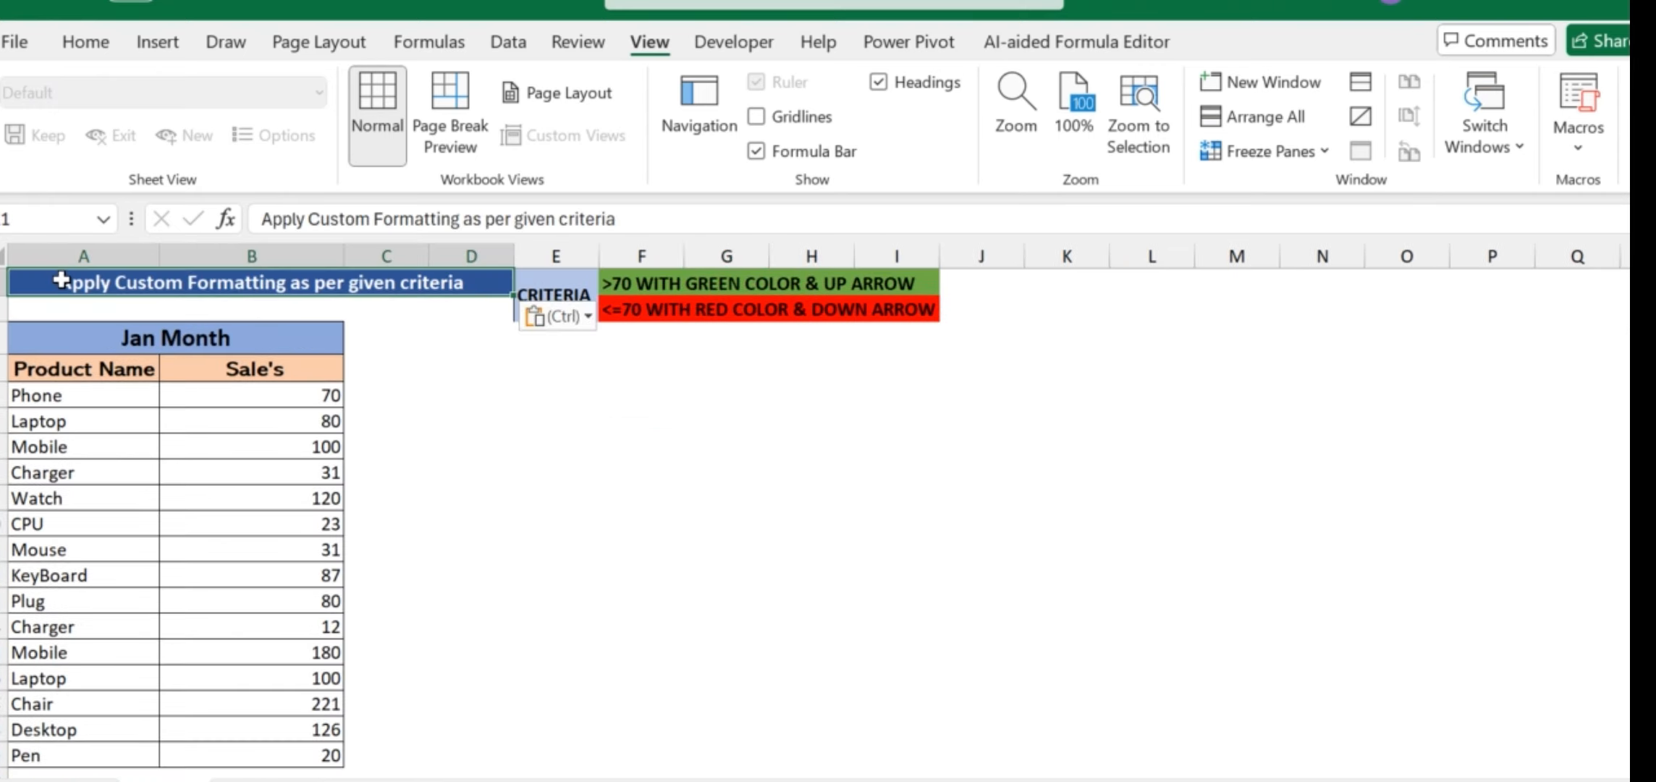
click(537, 359)
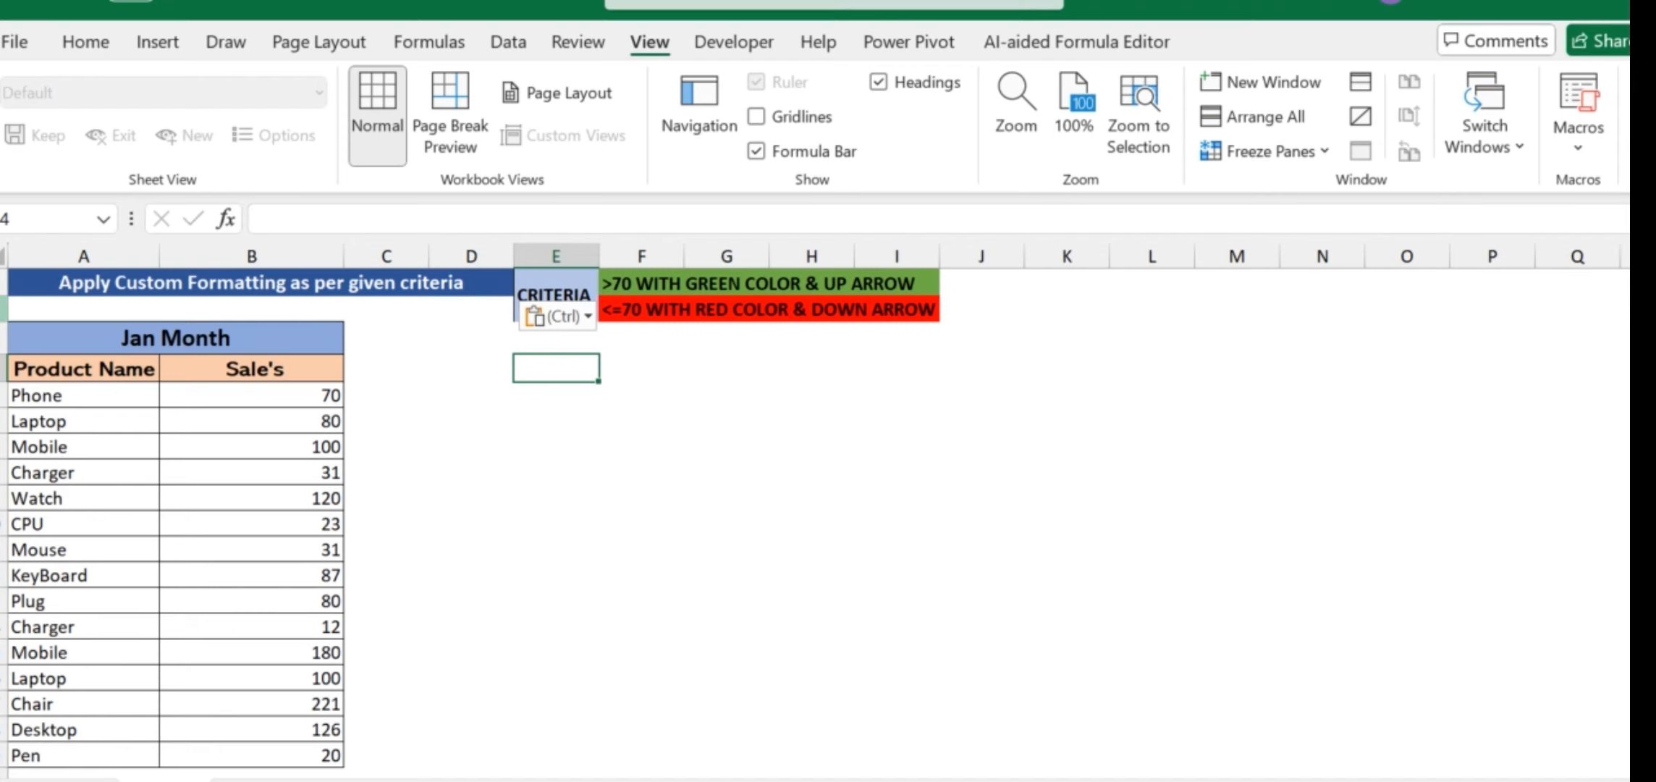
drag(3, 296, 4, 357)
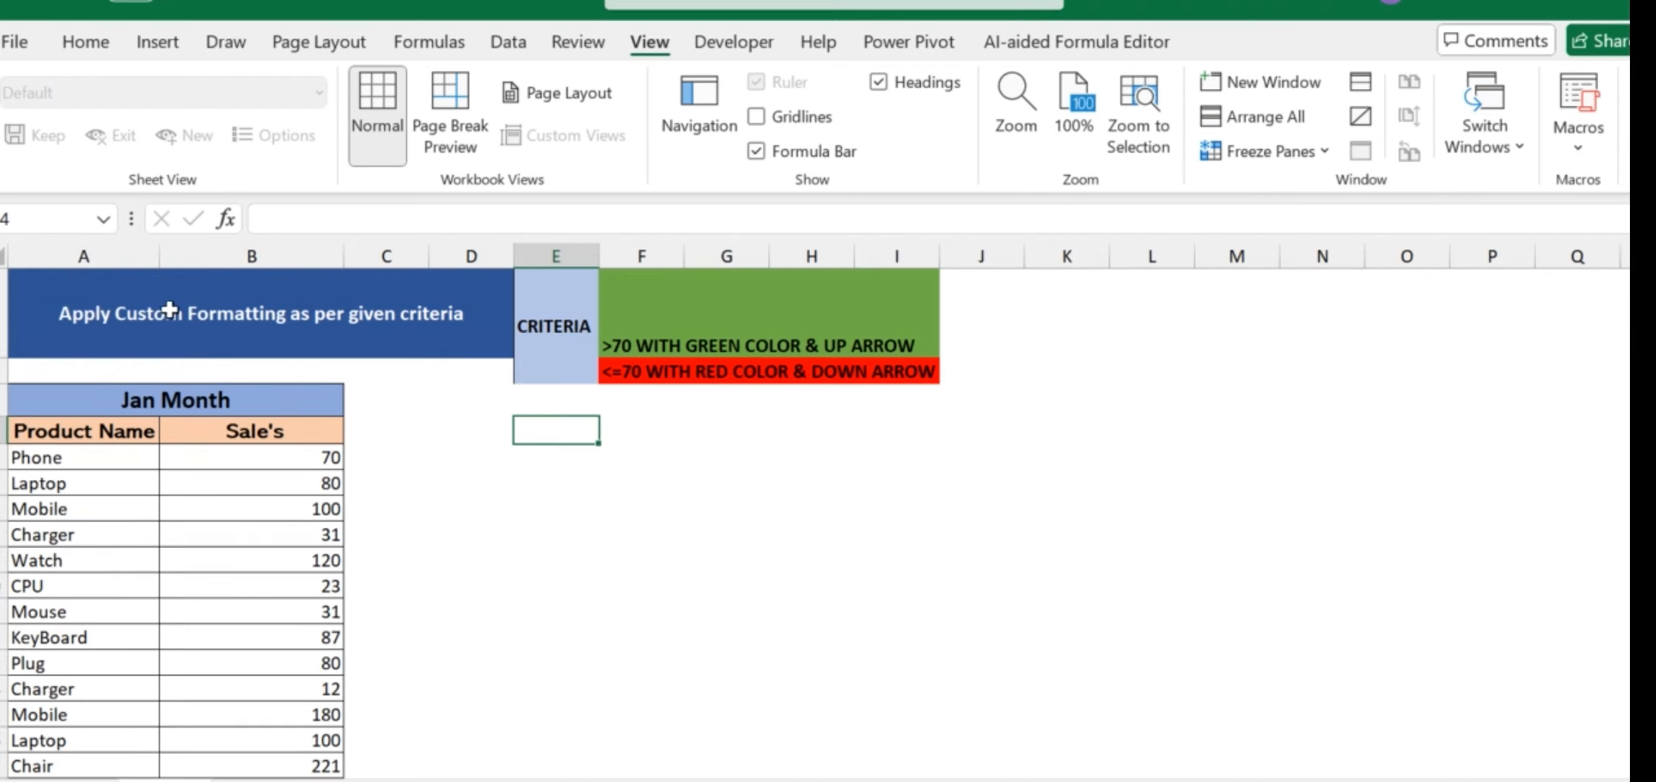
click(746, 476)
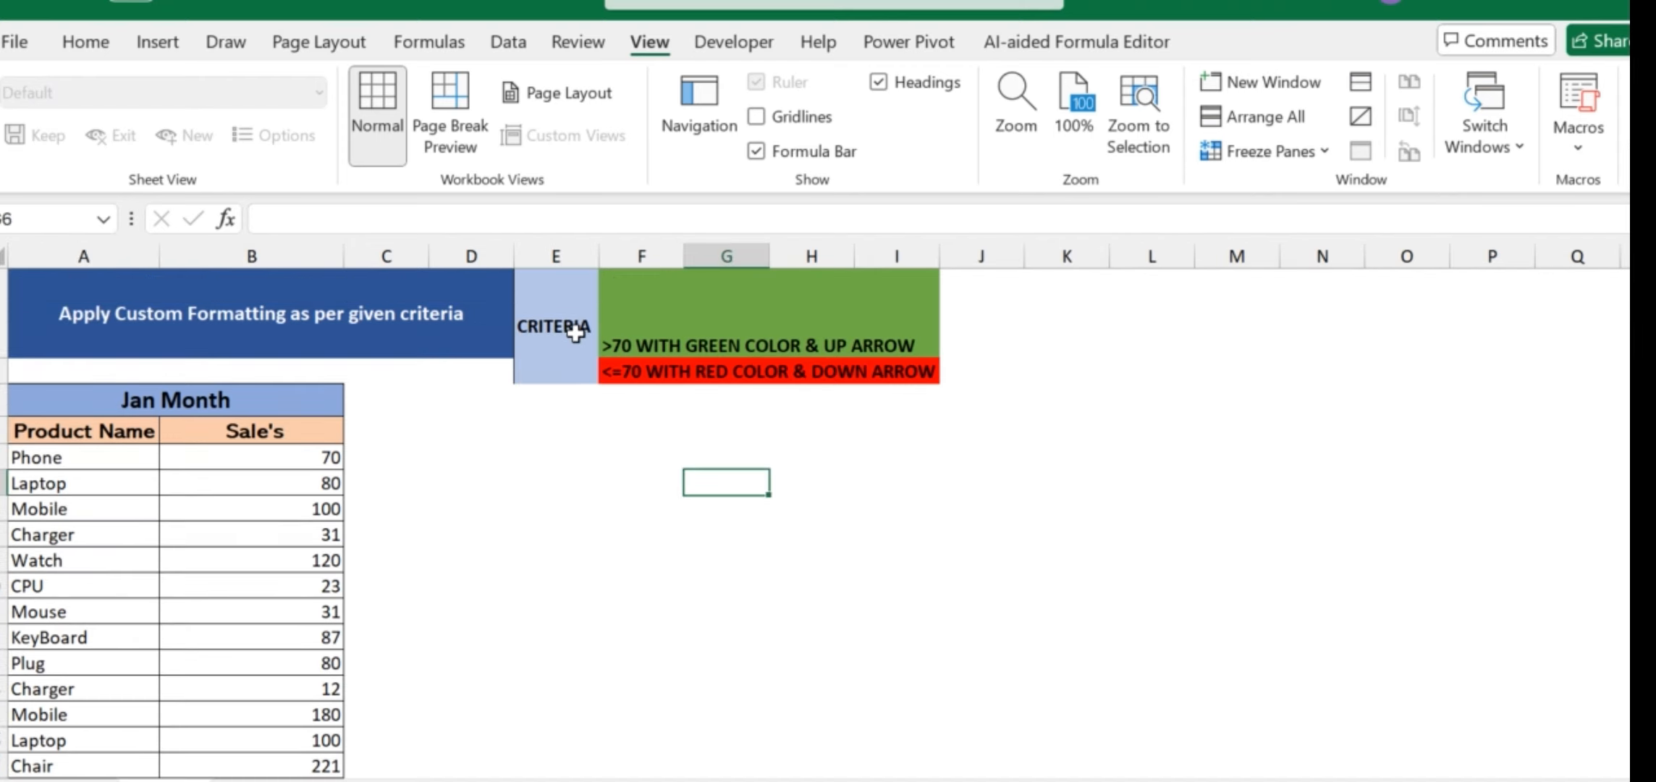
Set the title in row 1 to the ADLaM Display font at size 12
click(398, 335)
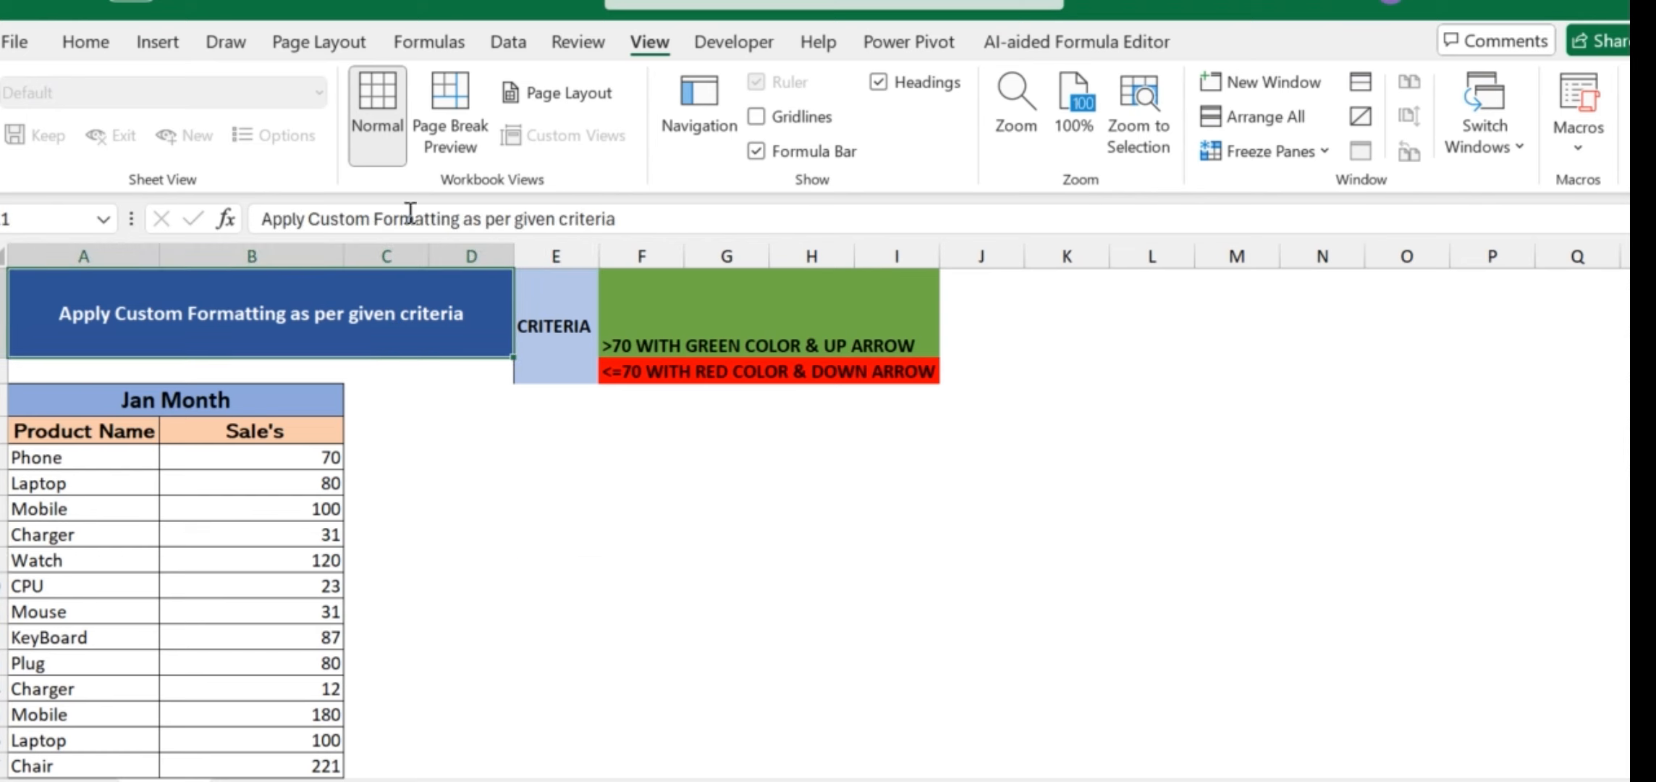
click(94, 42)
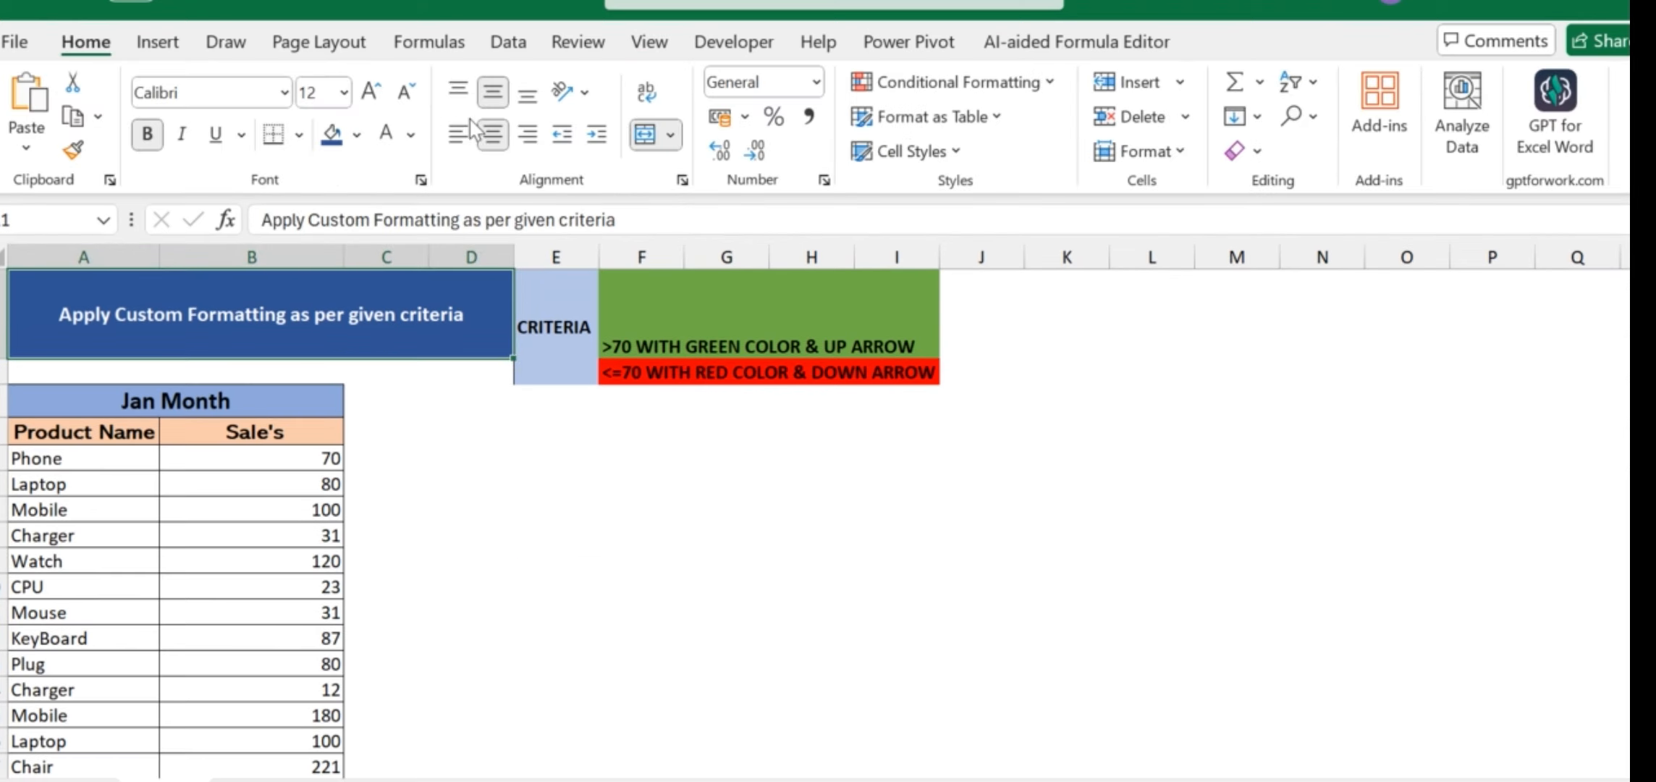
click(343, 92)
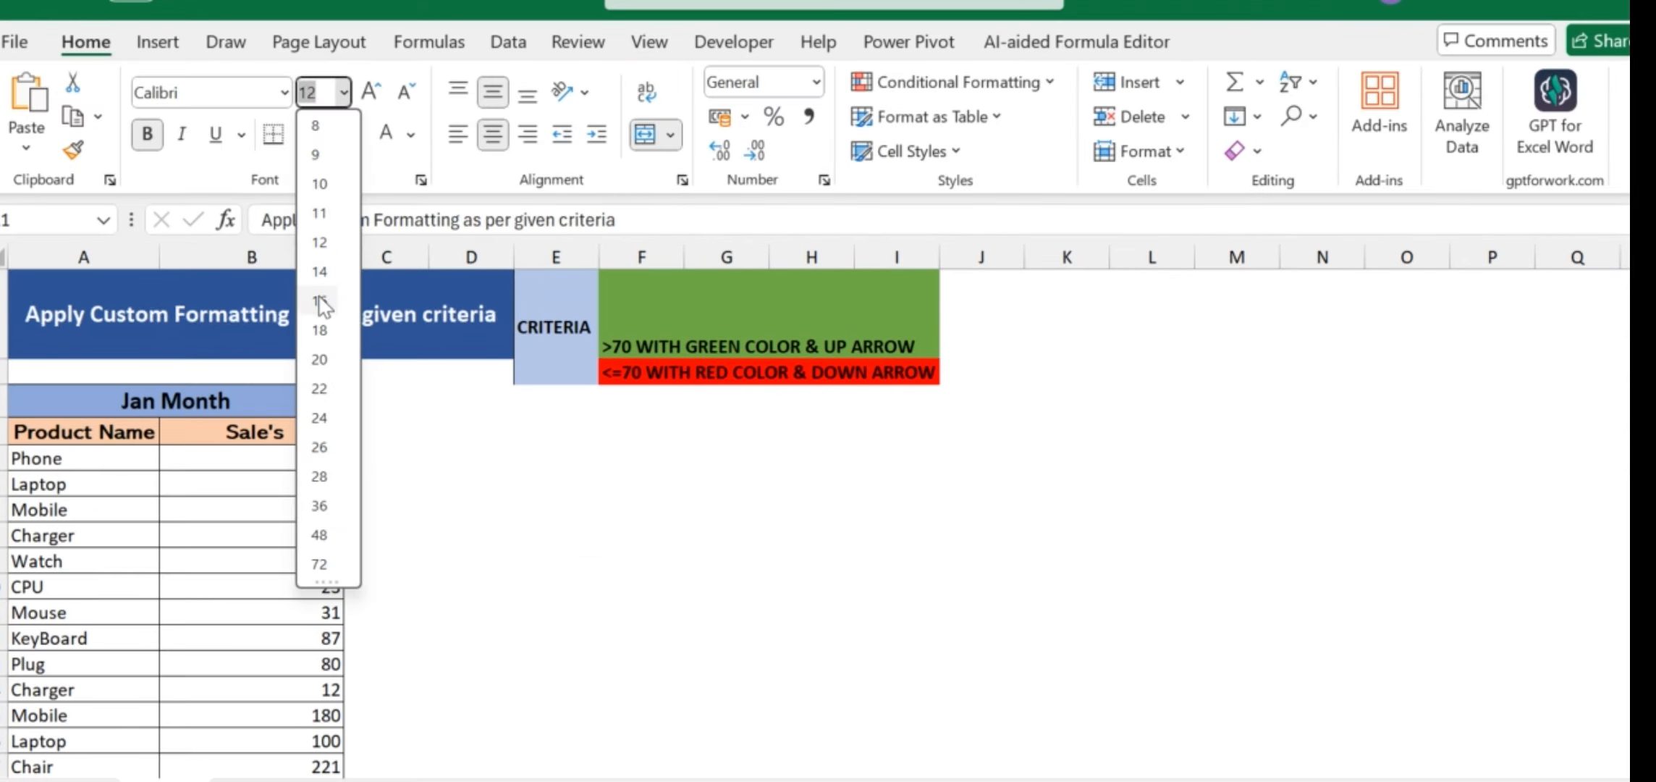
click(319, 271)
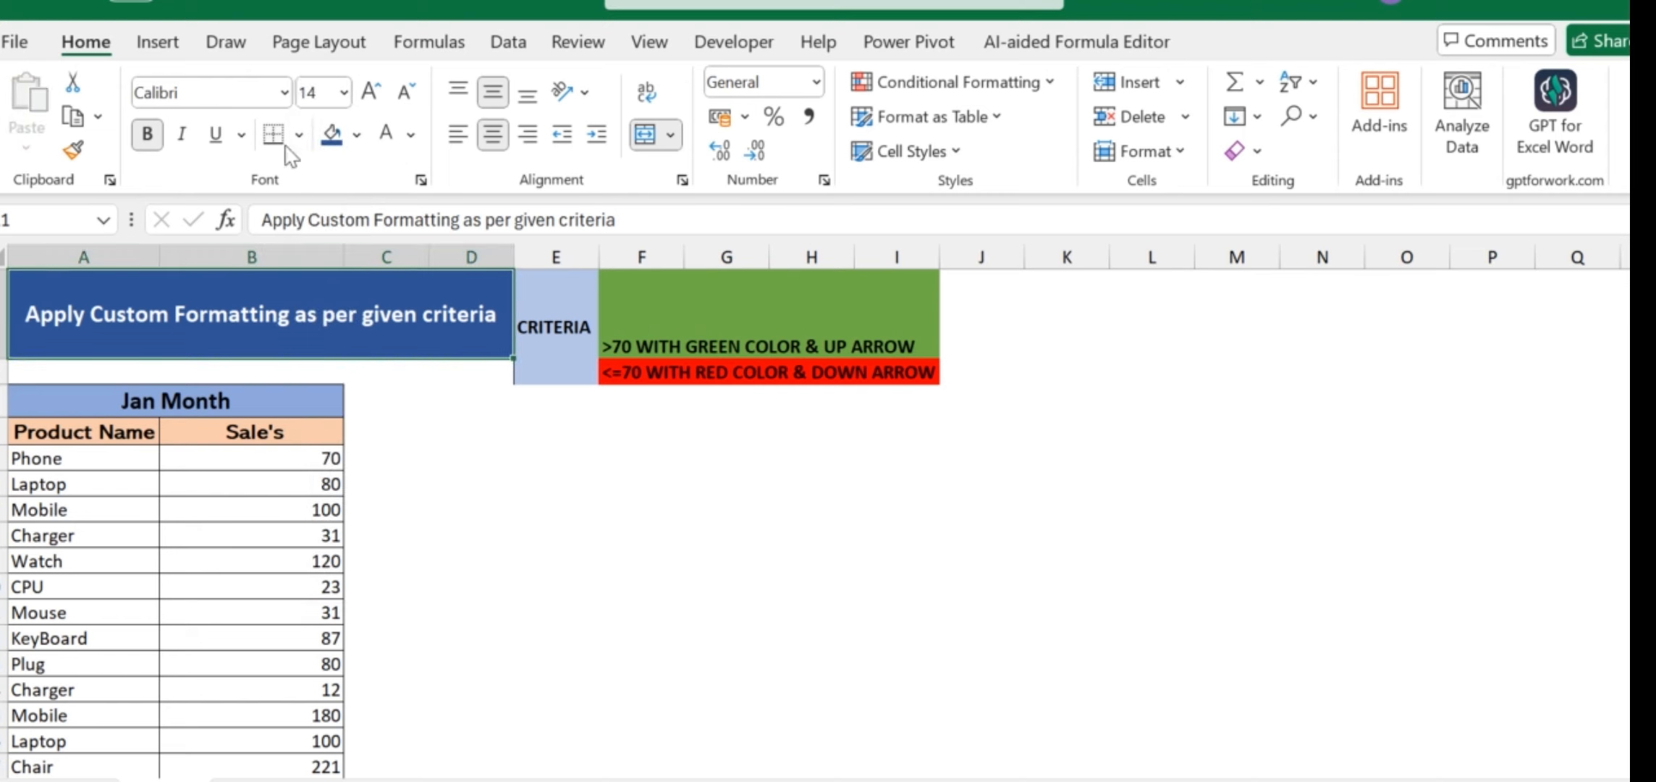
click(286, 92)
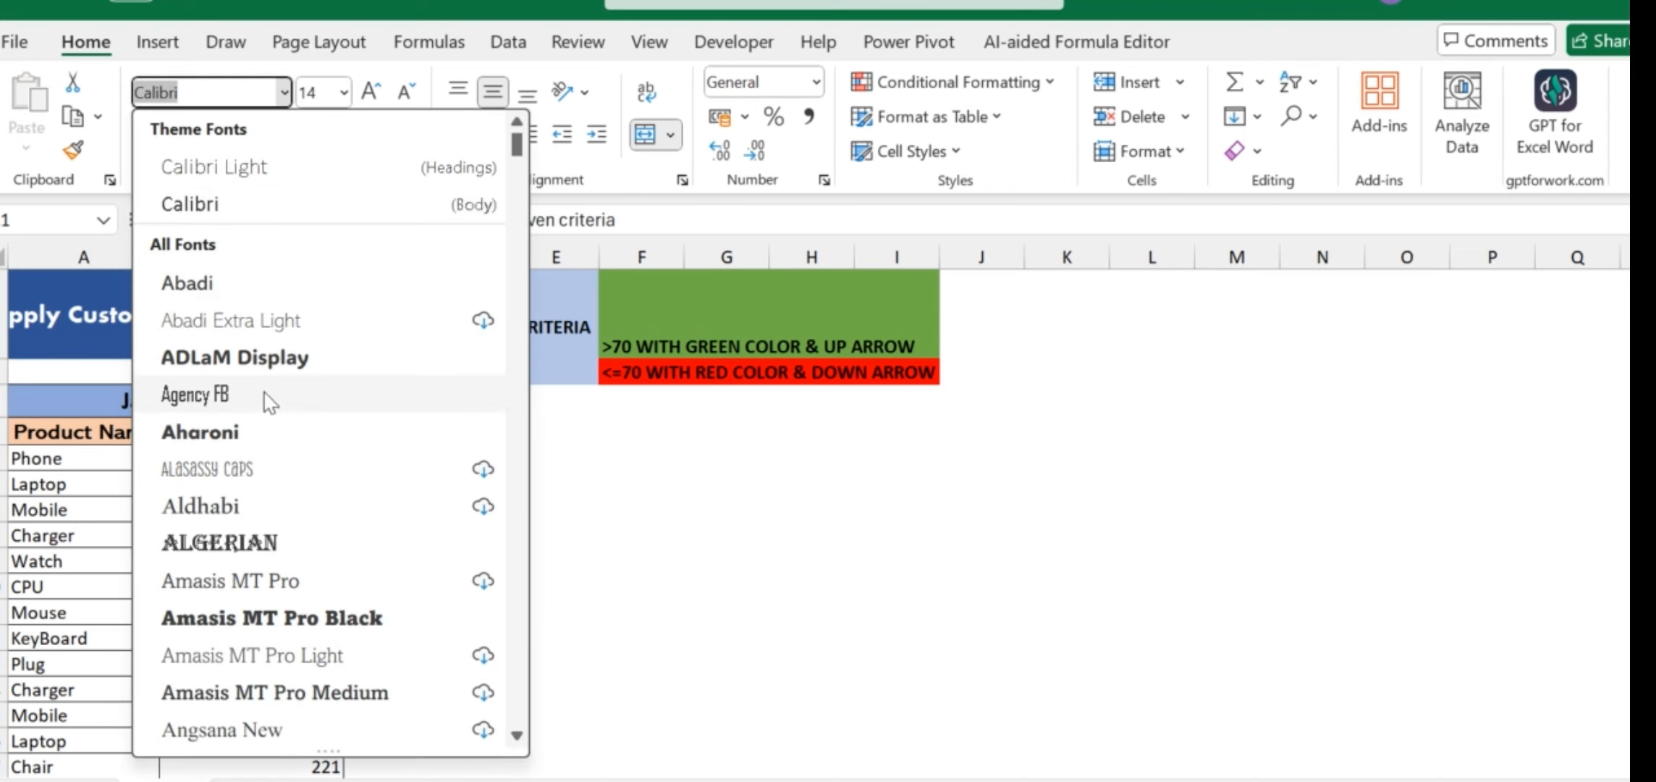
click(273, 369)
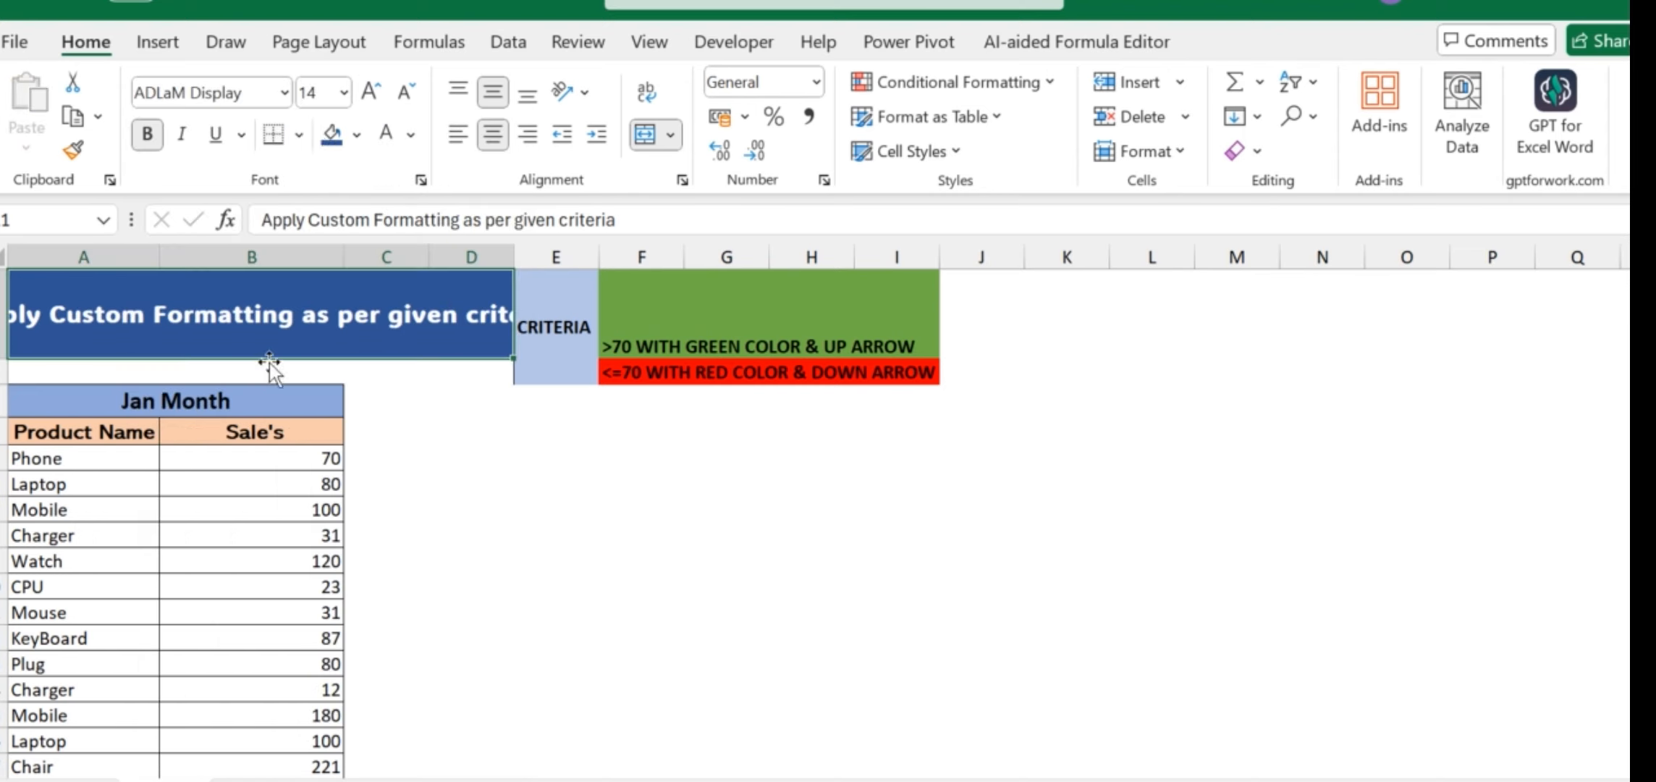
click(344, 92)
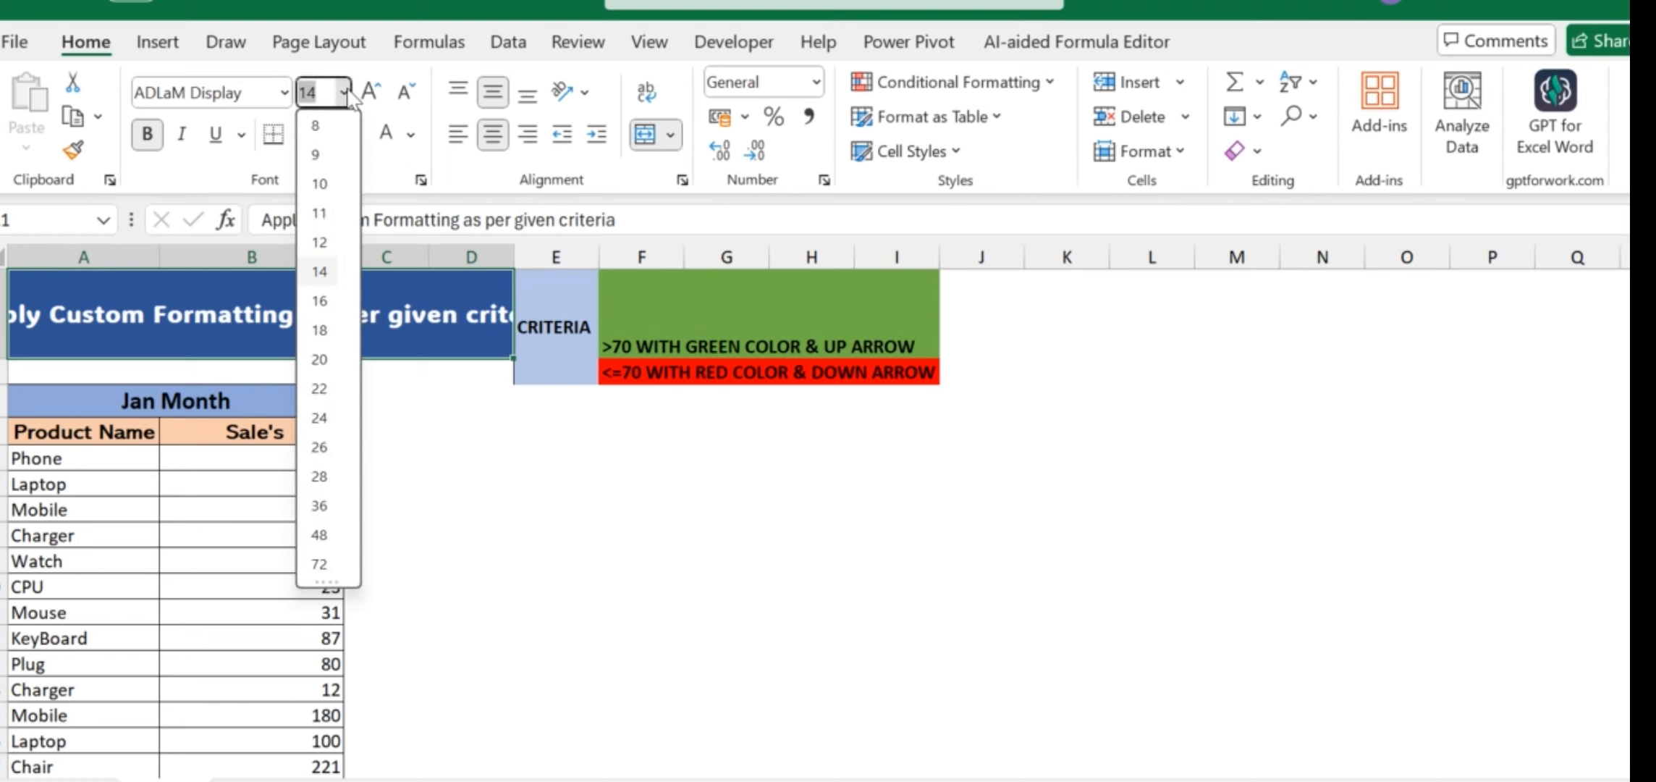
click(319, 242)
click(474, 371)
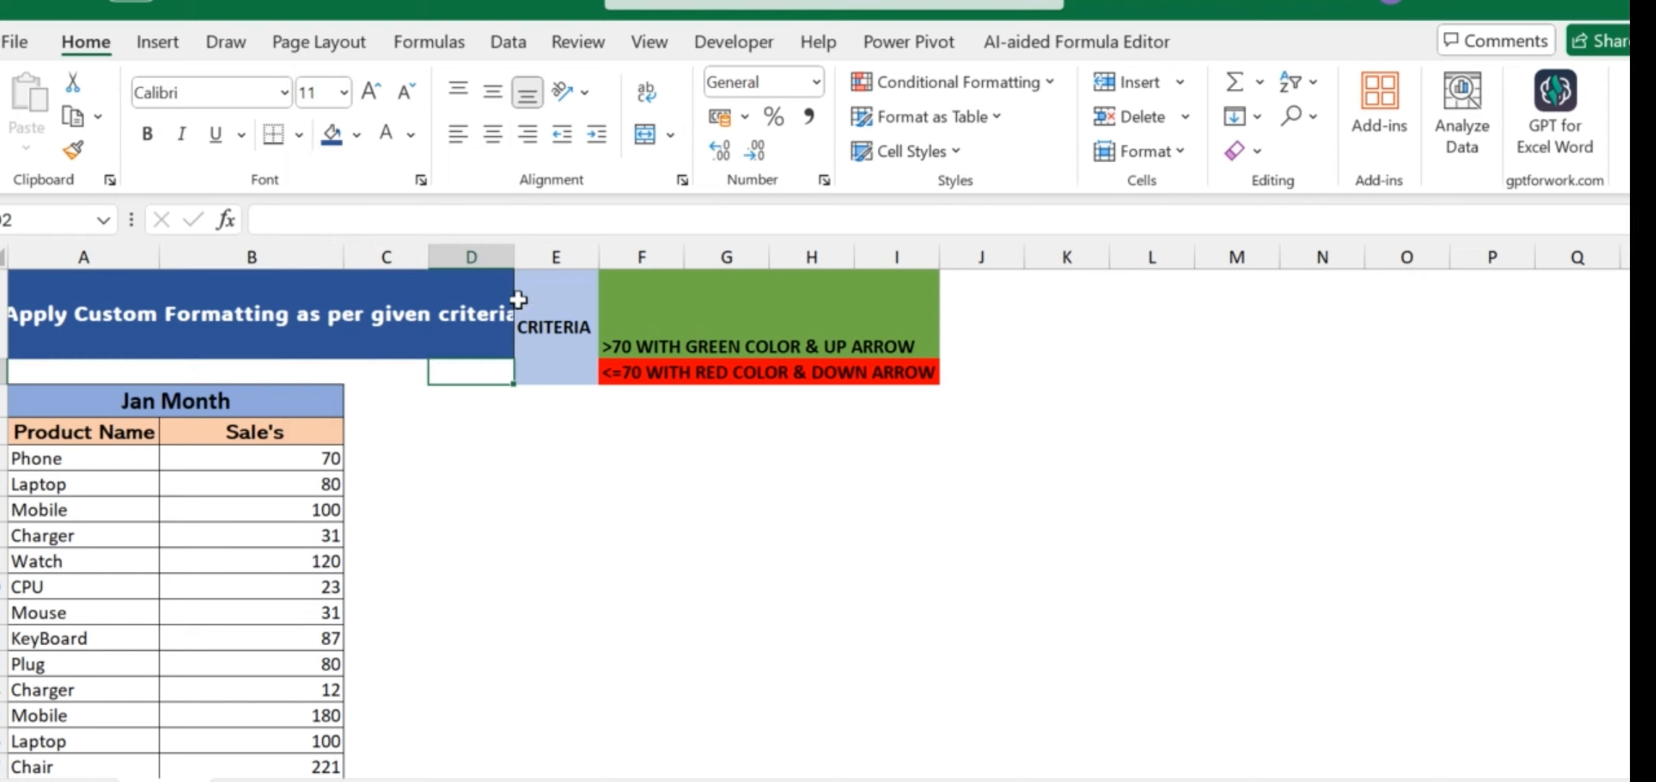
Widen column D so the whole title text fits in its merged cell
drag(516, 257, 553, 257)
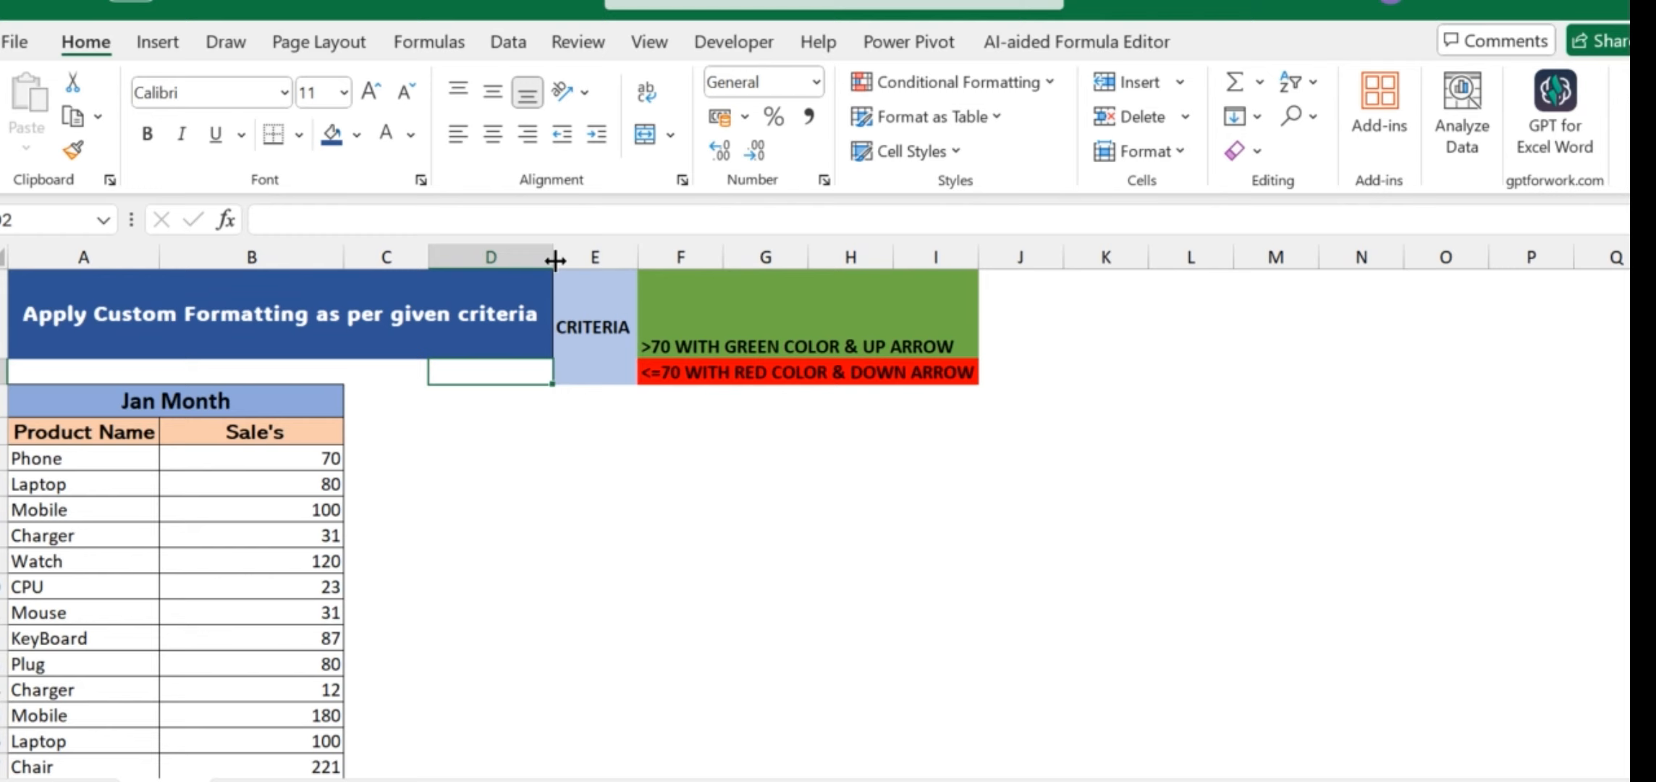
click(557, 437)
click(395, 455)
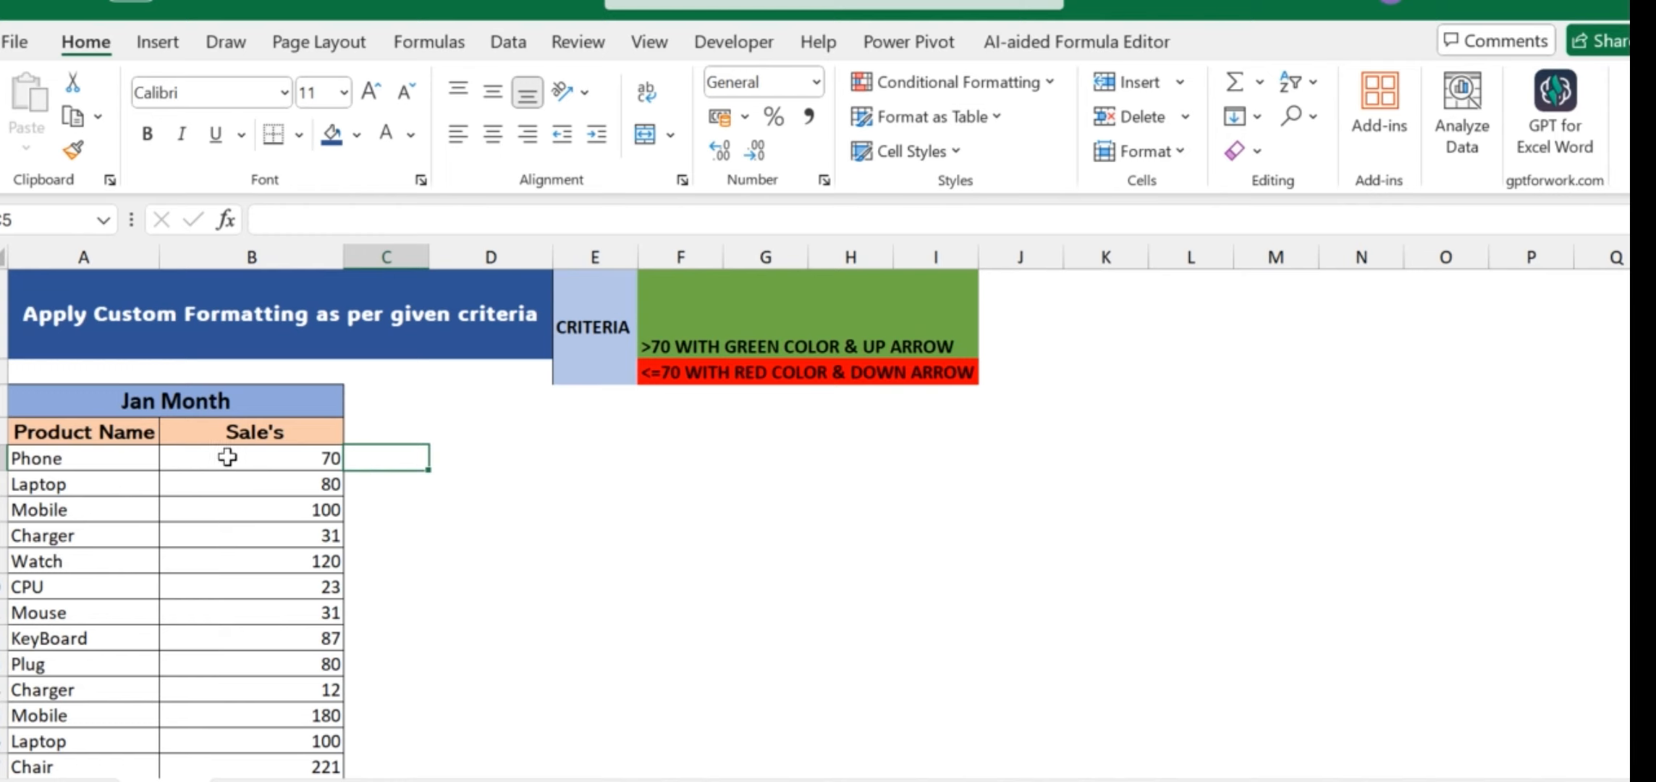
Select the Sale's values from Phone to Pen, cells B5:B19
drag(229, 458, 273, 726)
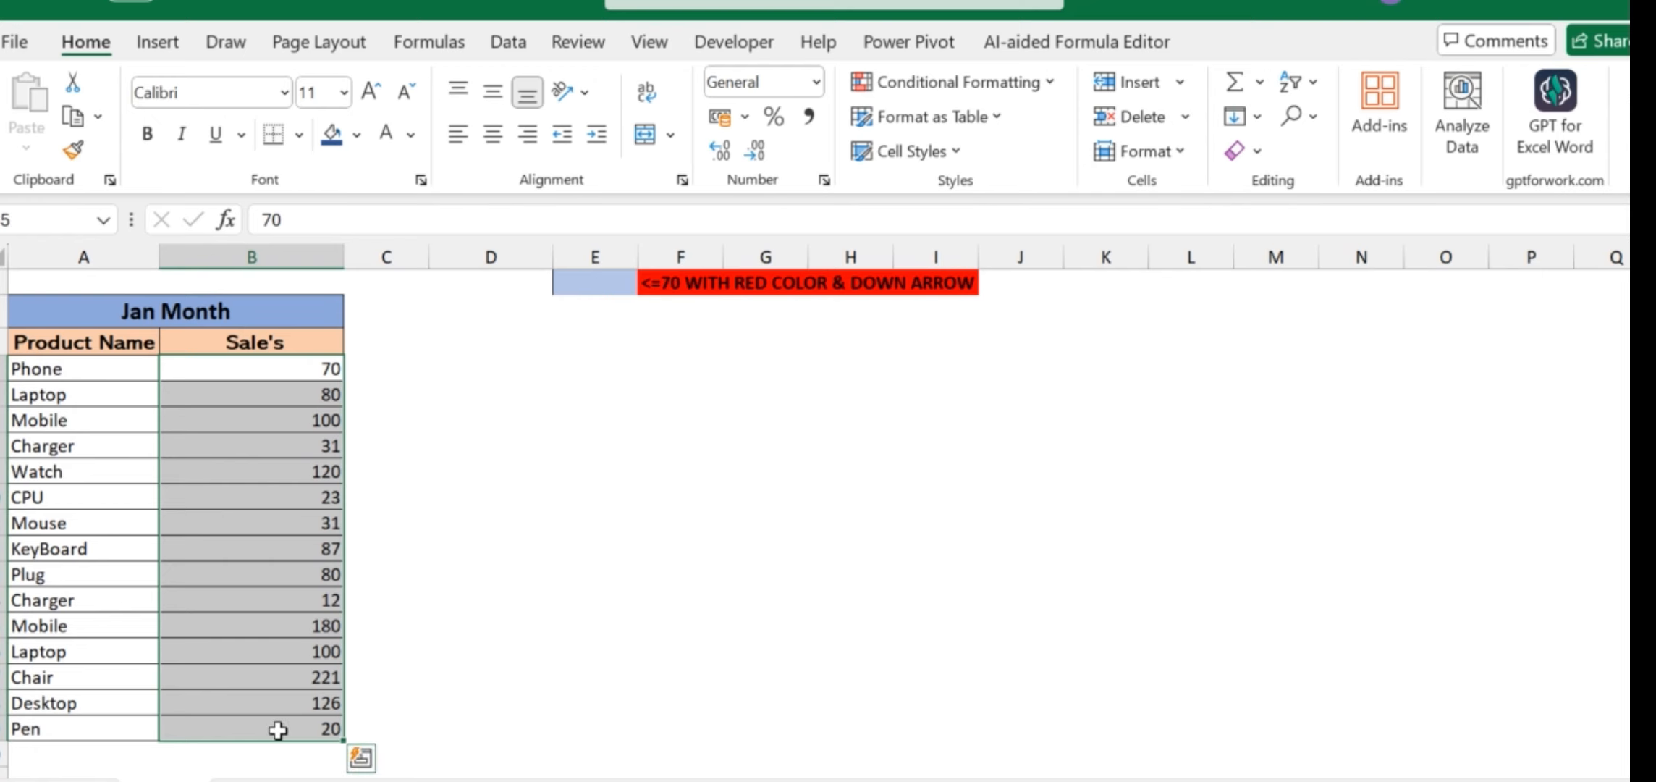
scroll(622, 715, up, 1)
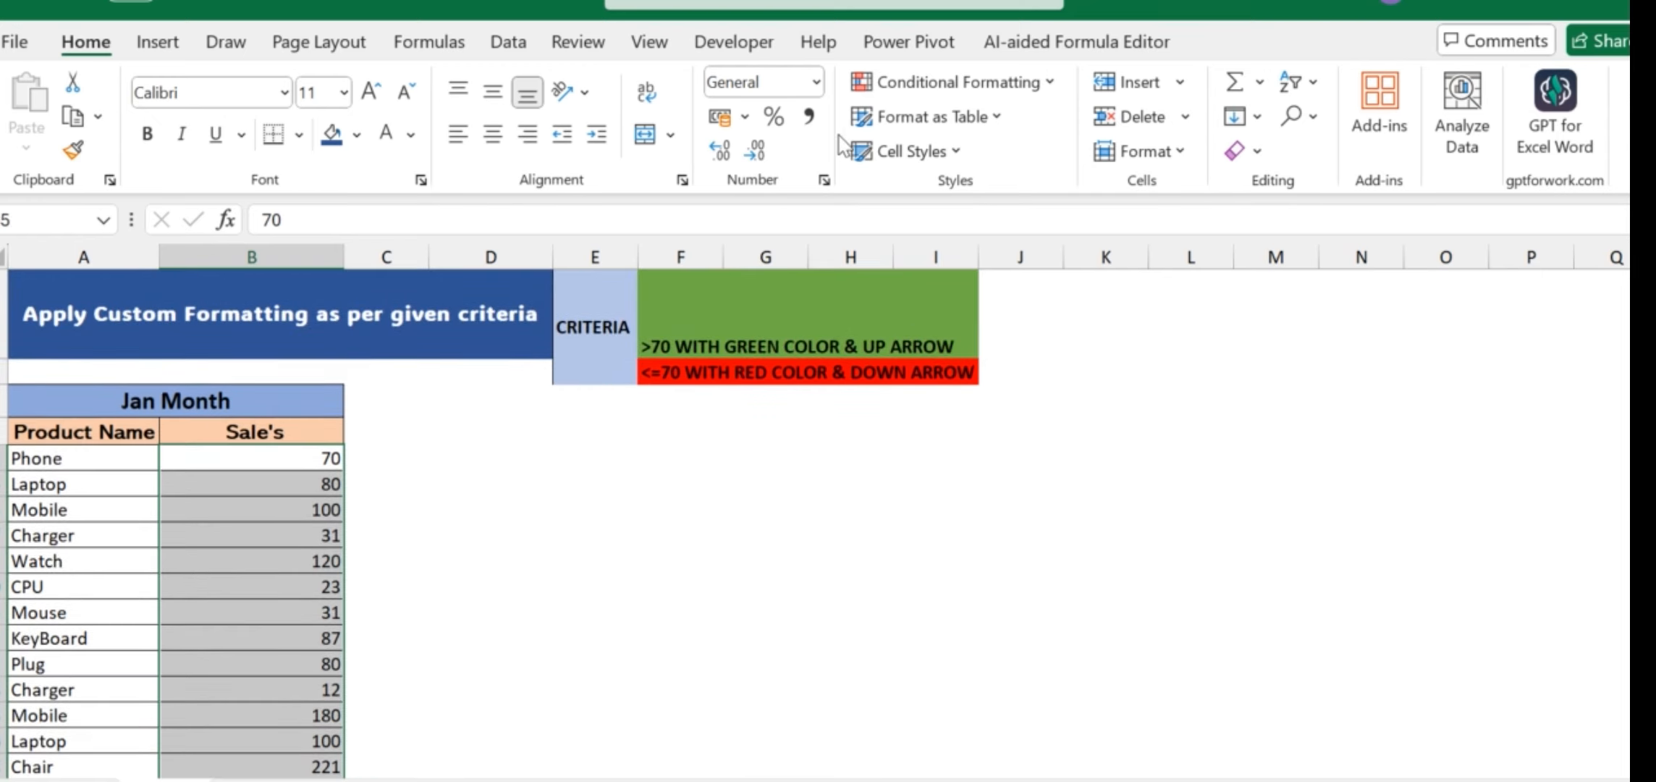
click(818, 84)
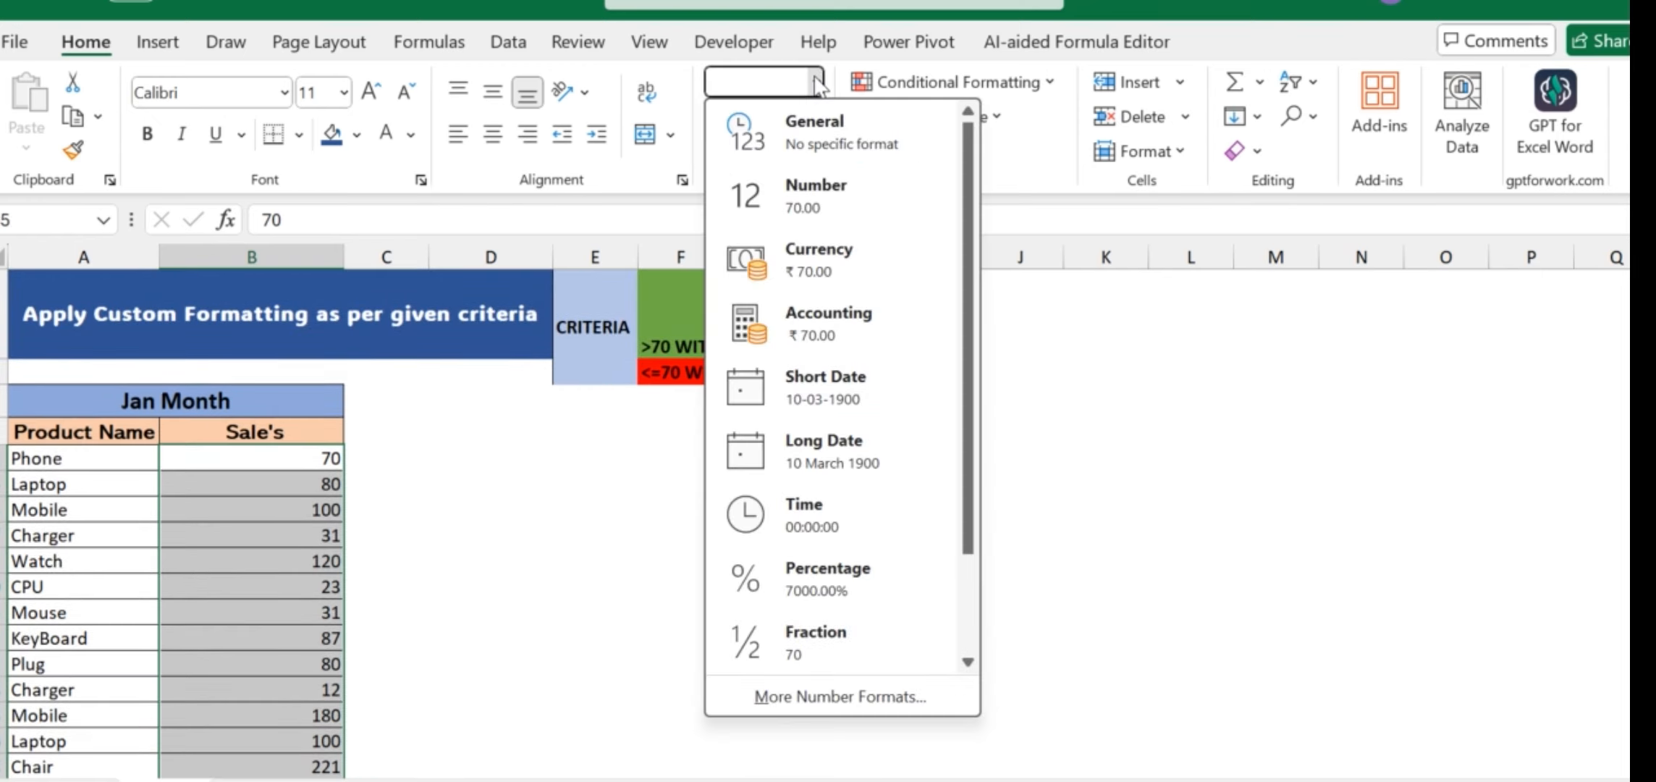
click(839, 697)
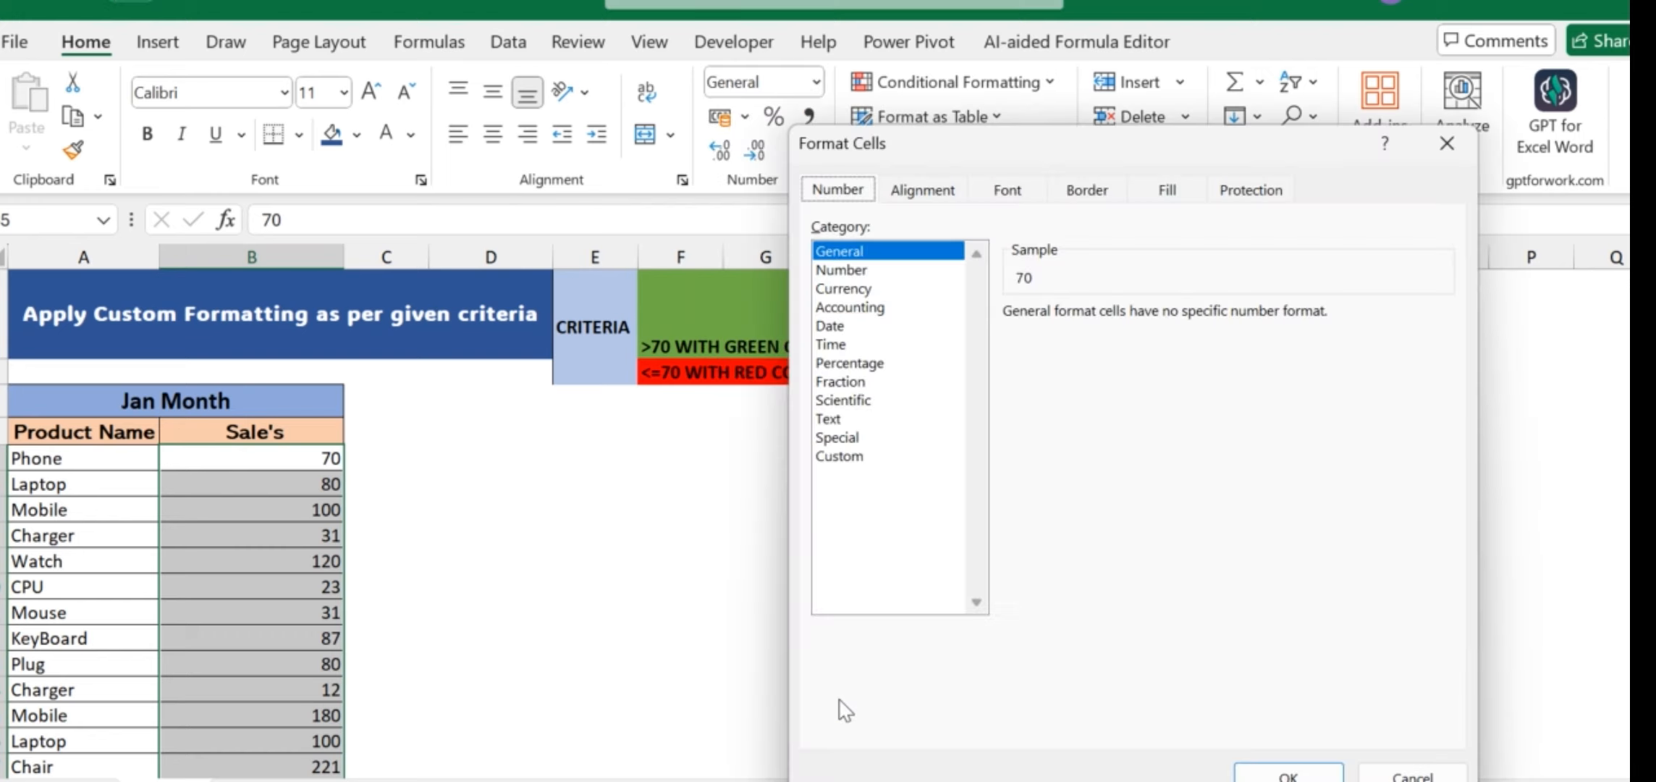
drag(1190, 148, 919, 78)
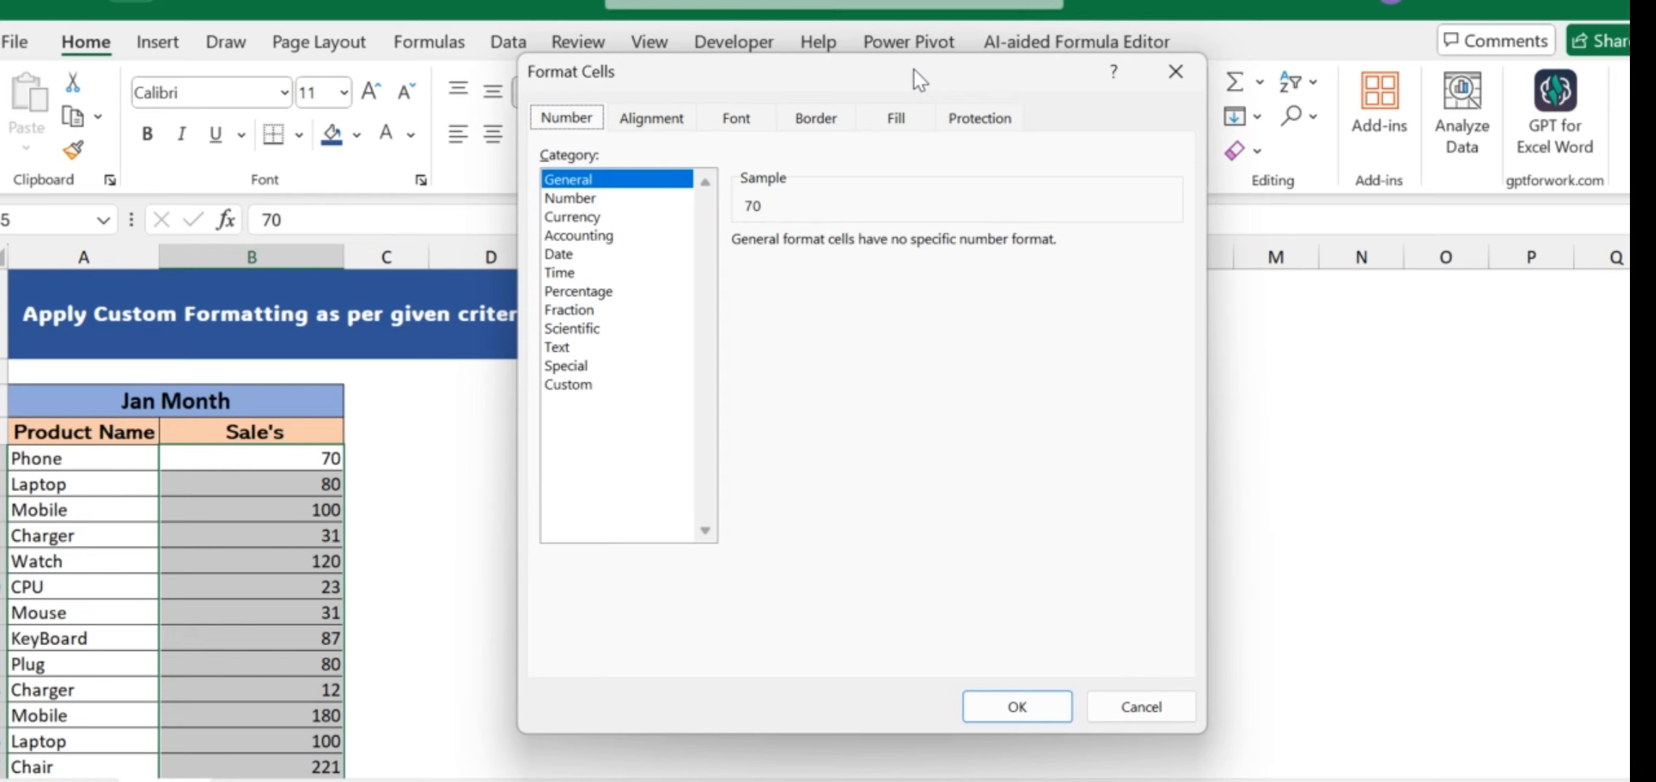
click(1174, 72)
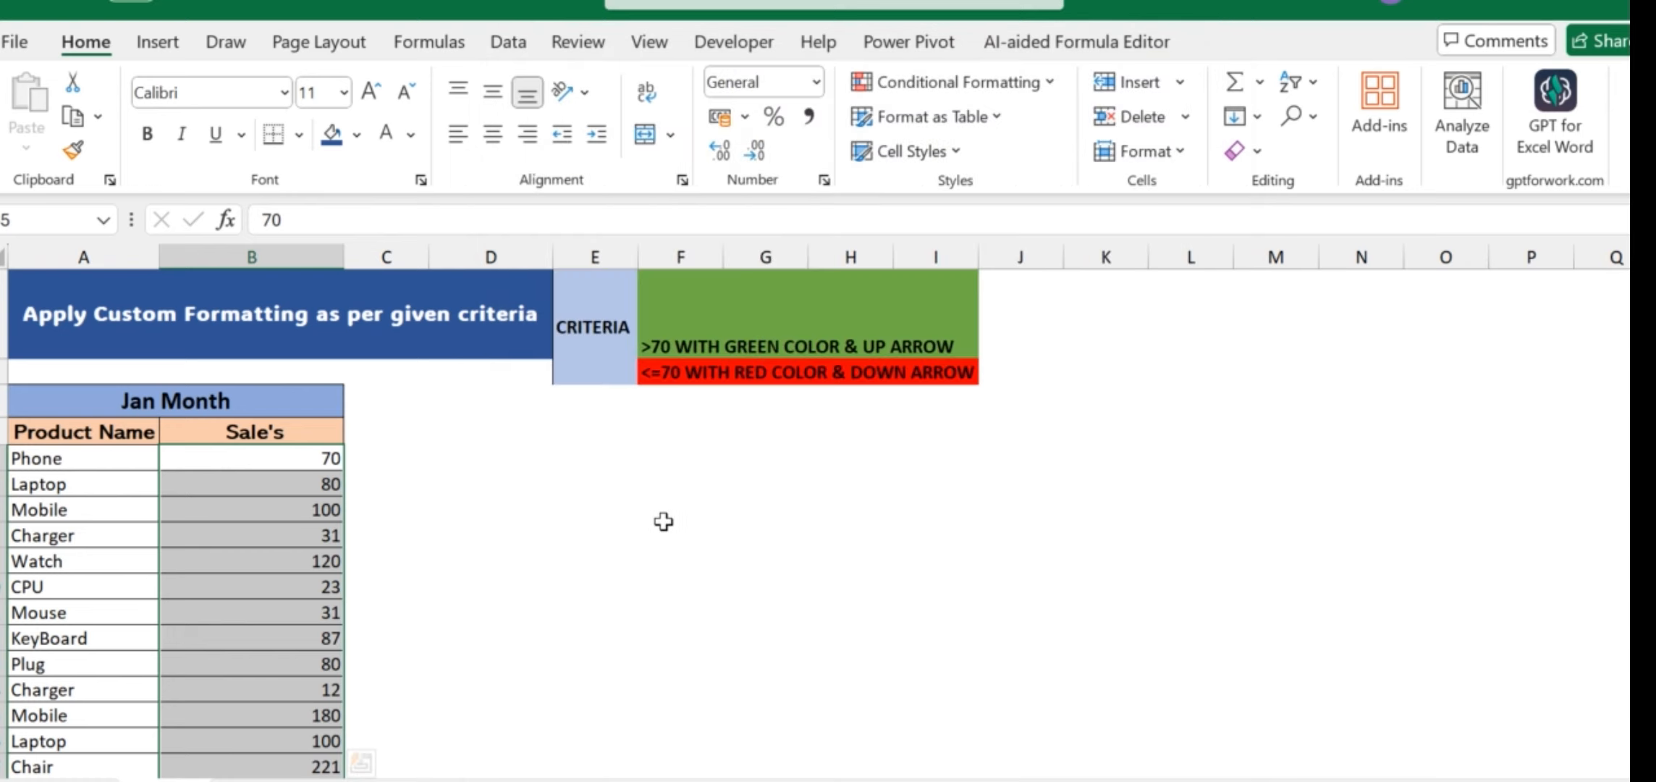
Bring up the custom number format code for the selected Sale's cells and clear the existing General code
key(ctrl+1)
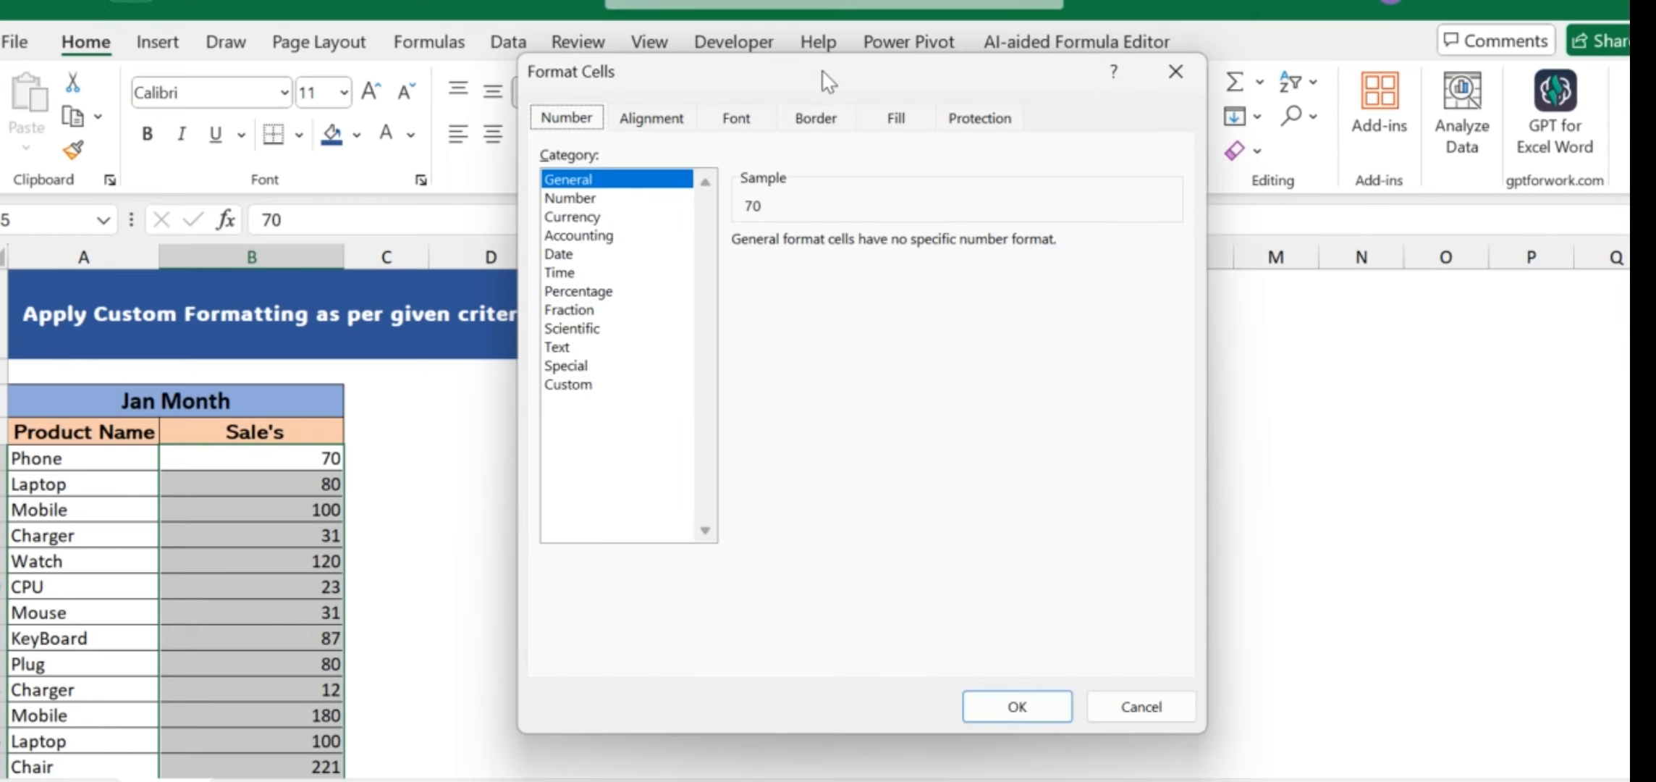
drag(826, 78, 733, 91)
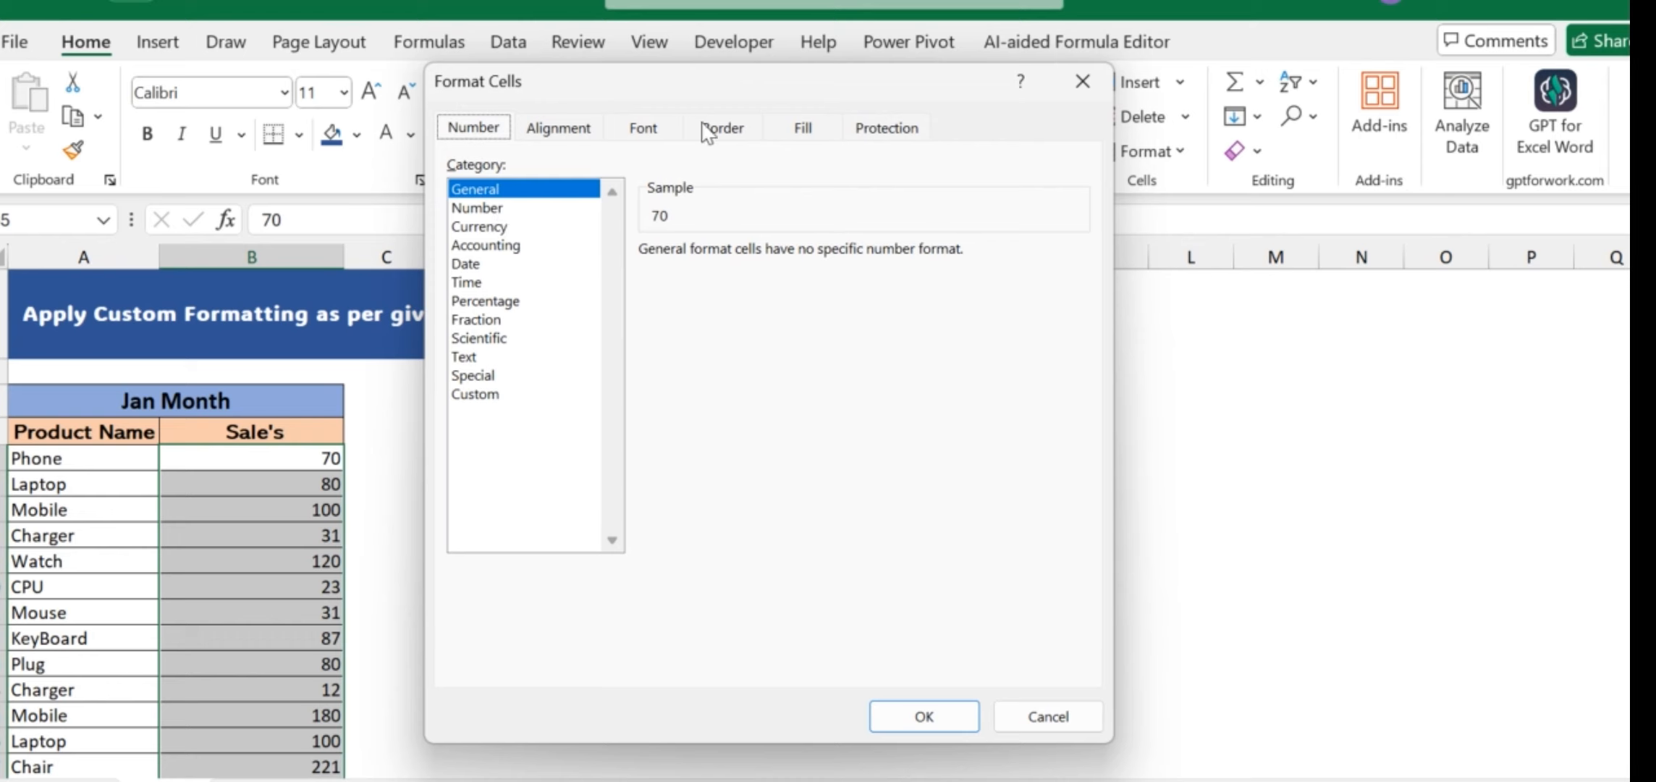
drag(777, 84, 1195, 23)
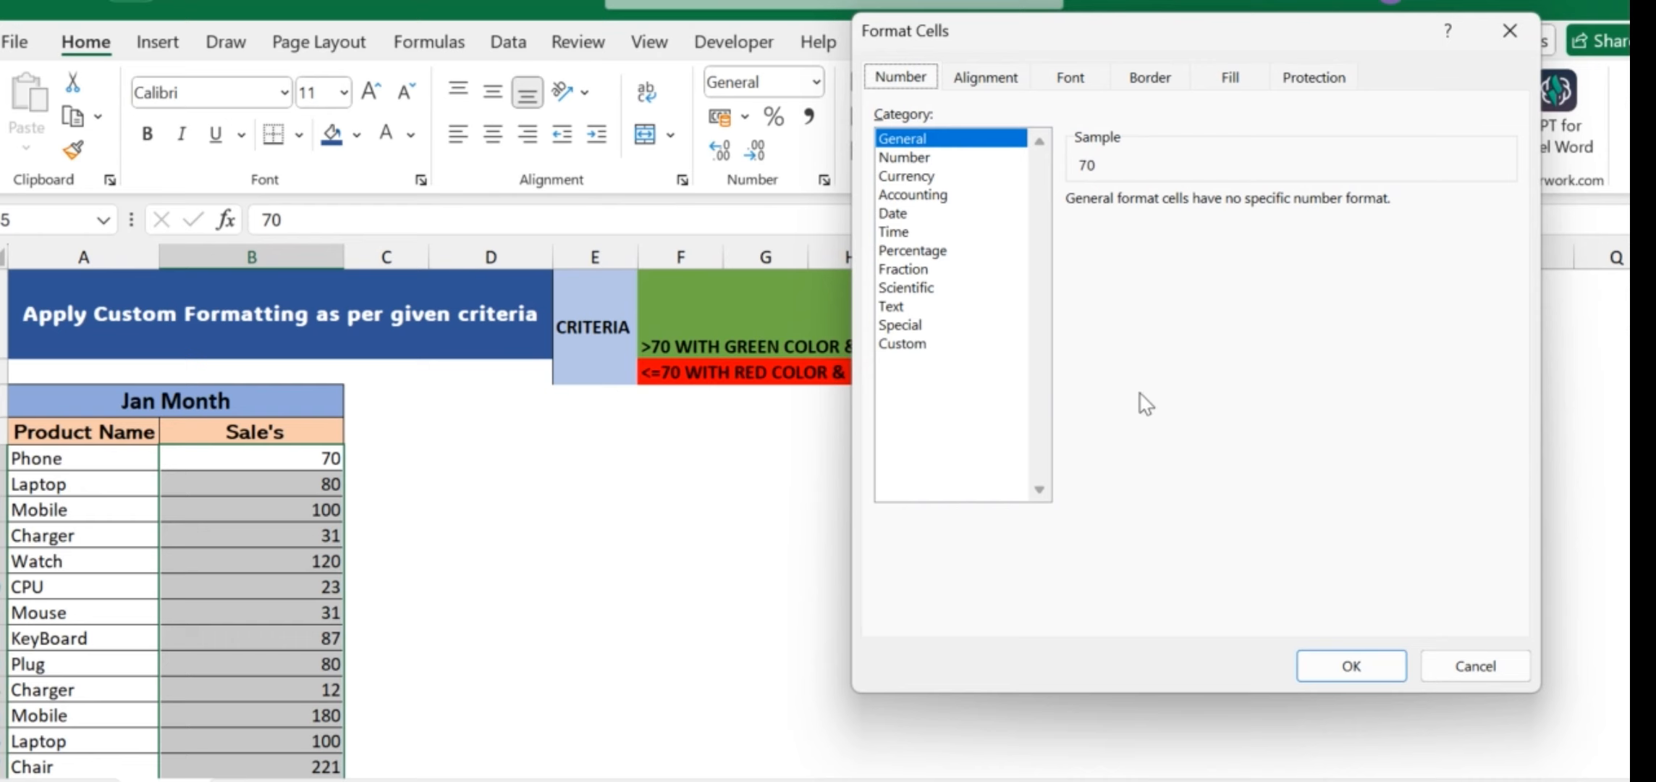
click(918, 345)
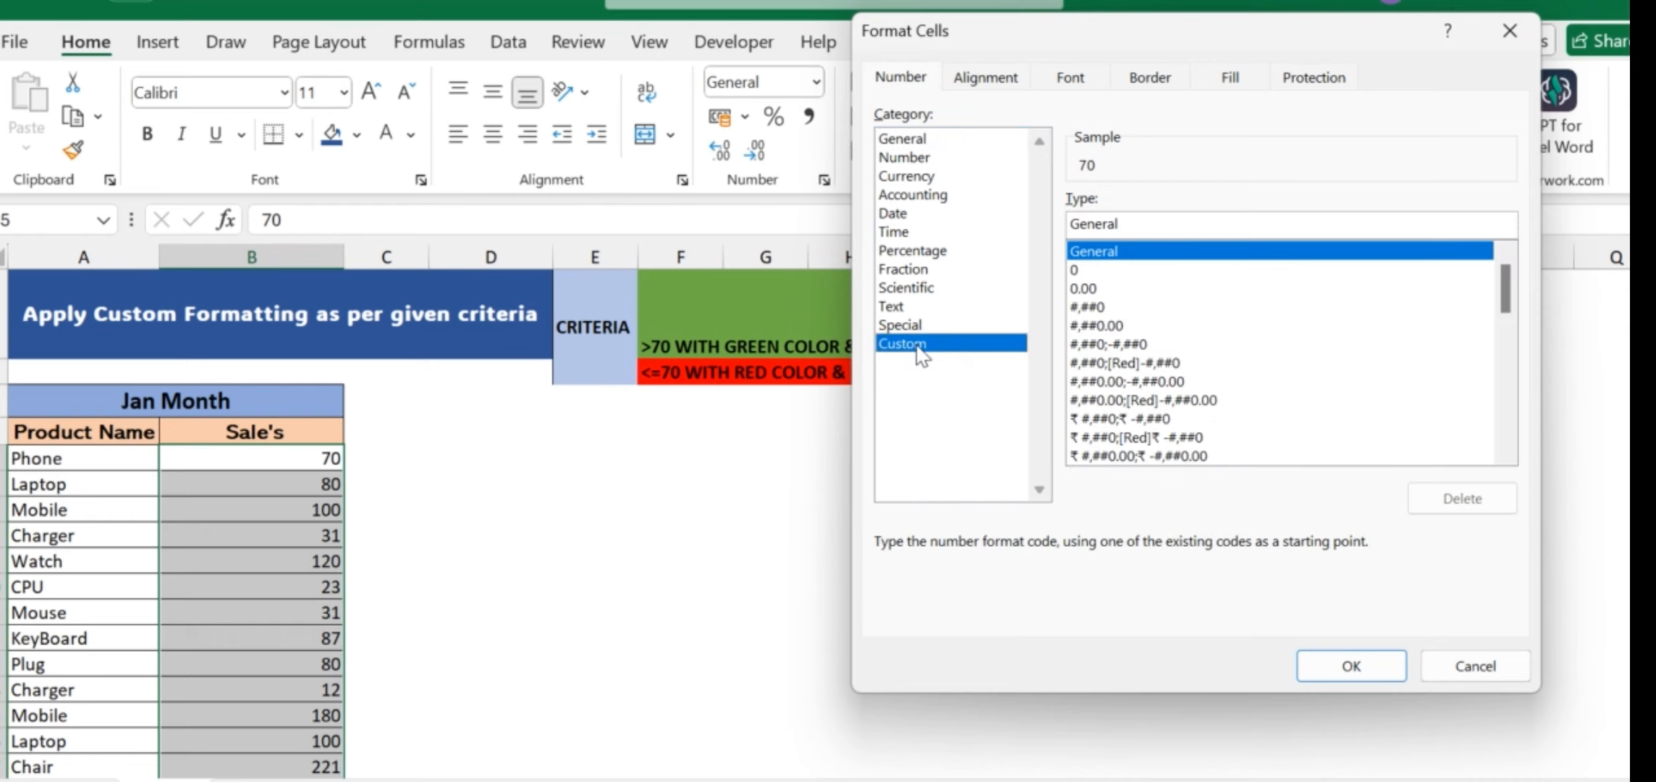
click(1146, 226)
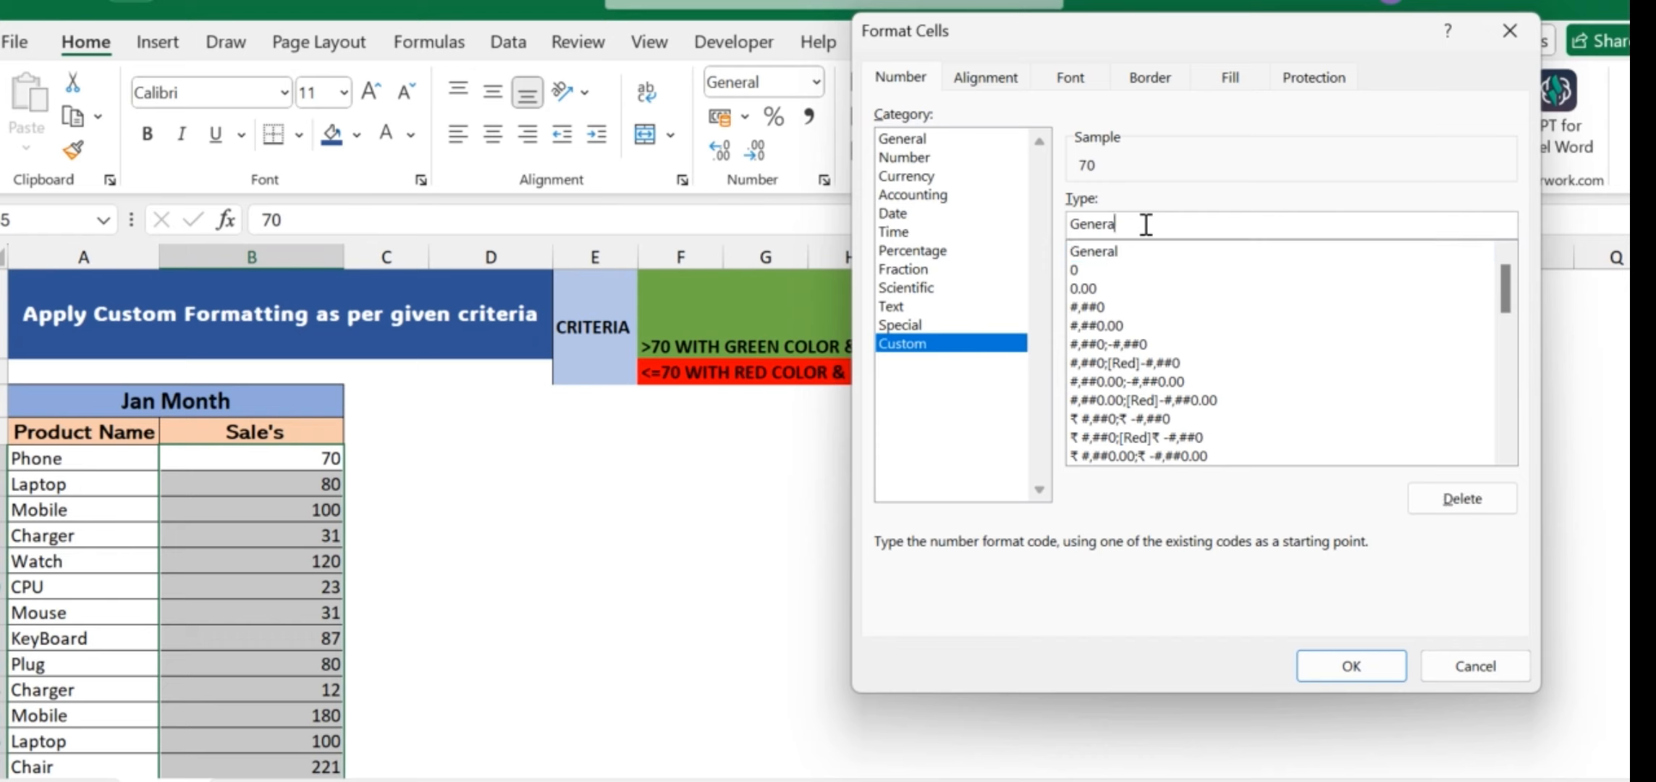
key(BackSpace)
key(BackSpace)
key(BackSpace)
key(BackSpace)
key(BackSpace)
key(BackSpace)
key(BackSpace)
Start the custom format code with the green colour and its condition, [Green][>70]
text([)
key(Caps_Lock)
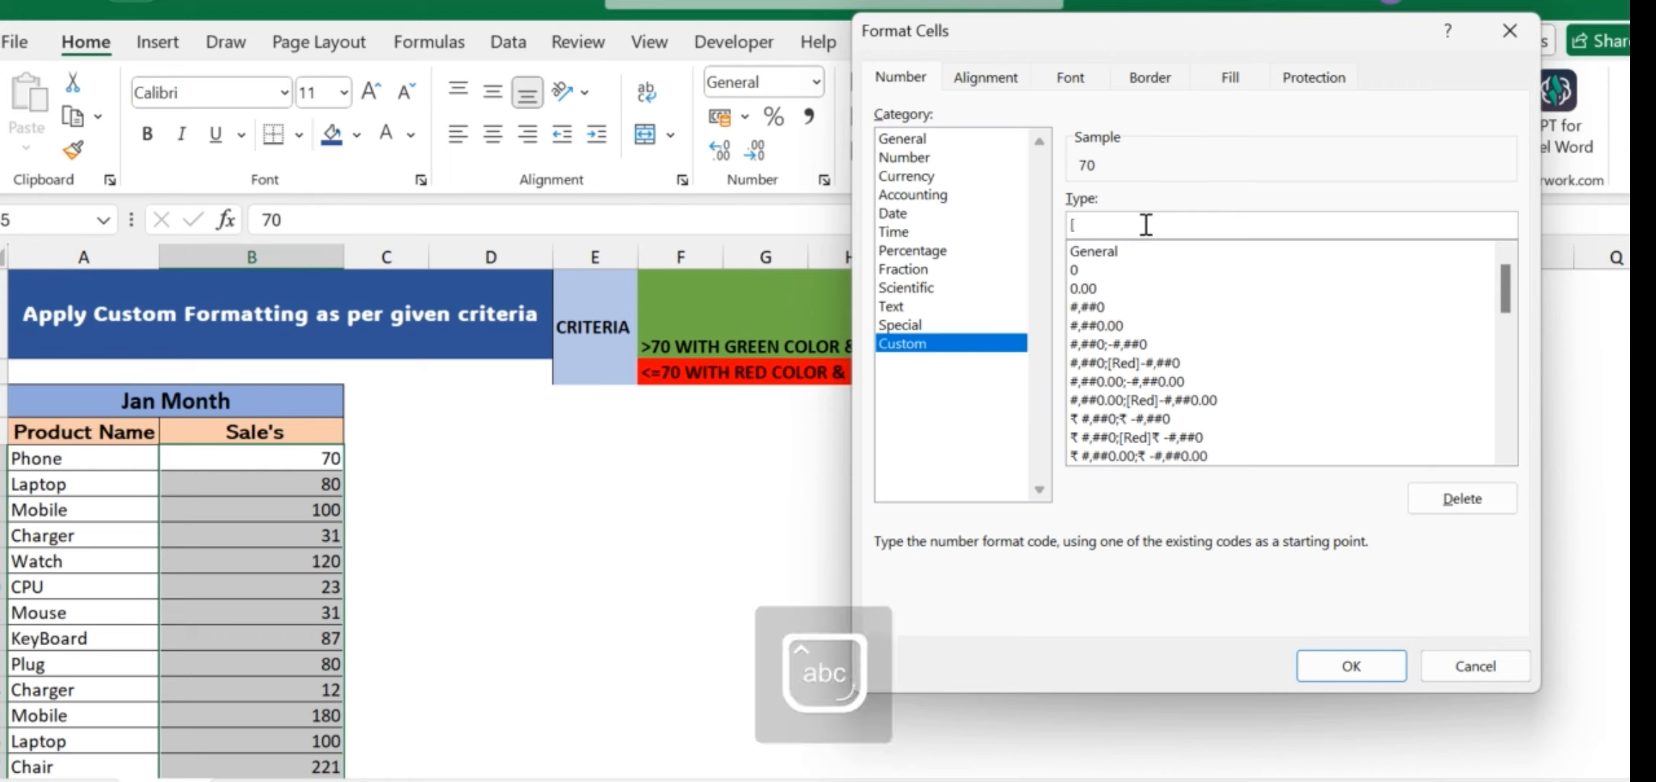
text(Green)
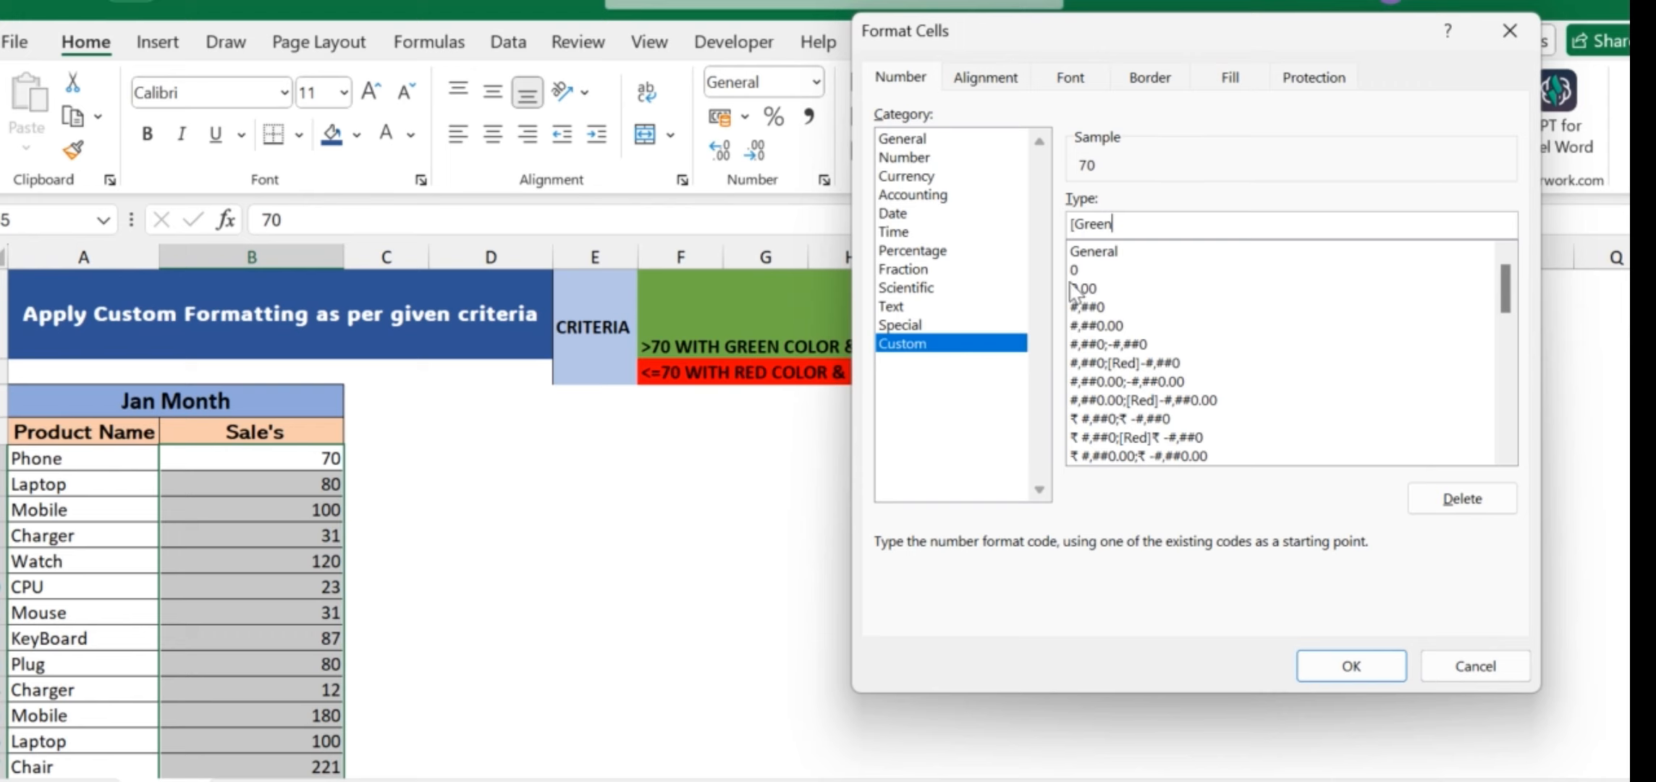
text(][.)
key(BackSpace)
text(>70)
text(})
key(BackSpace)
text(])
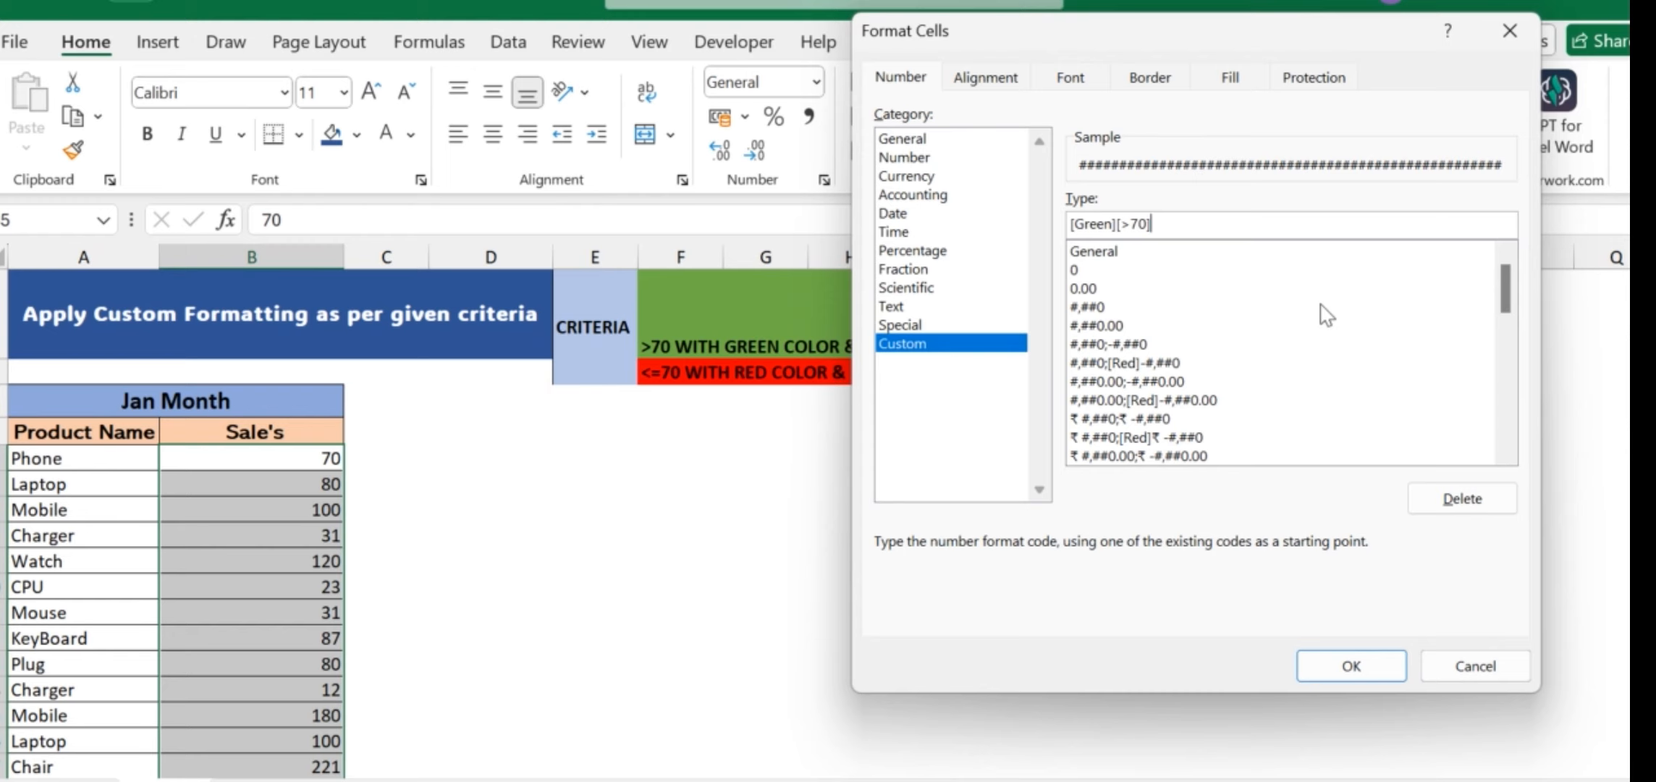
Append "Genreal" and an up-arrow emoji to the green section of the format code
text(Ge)
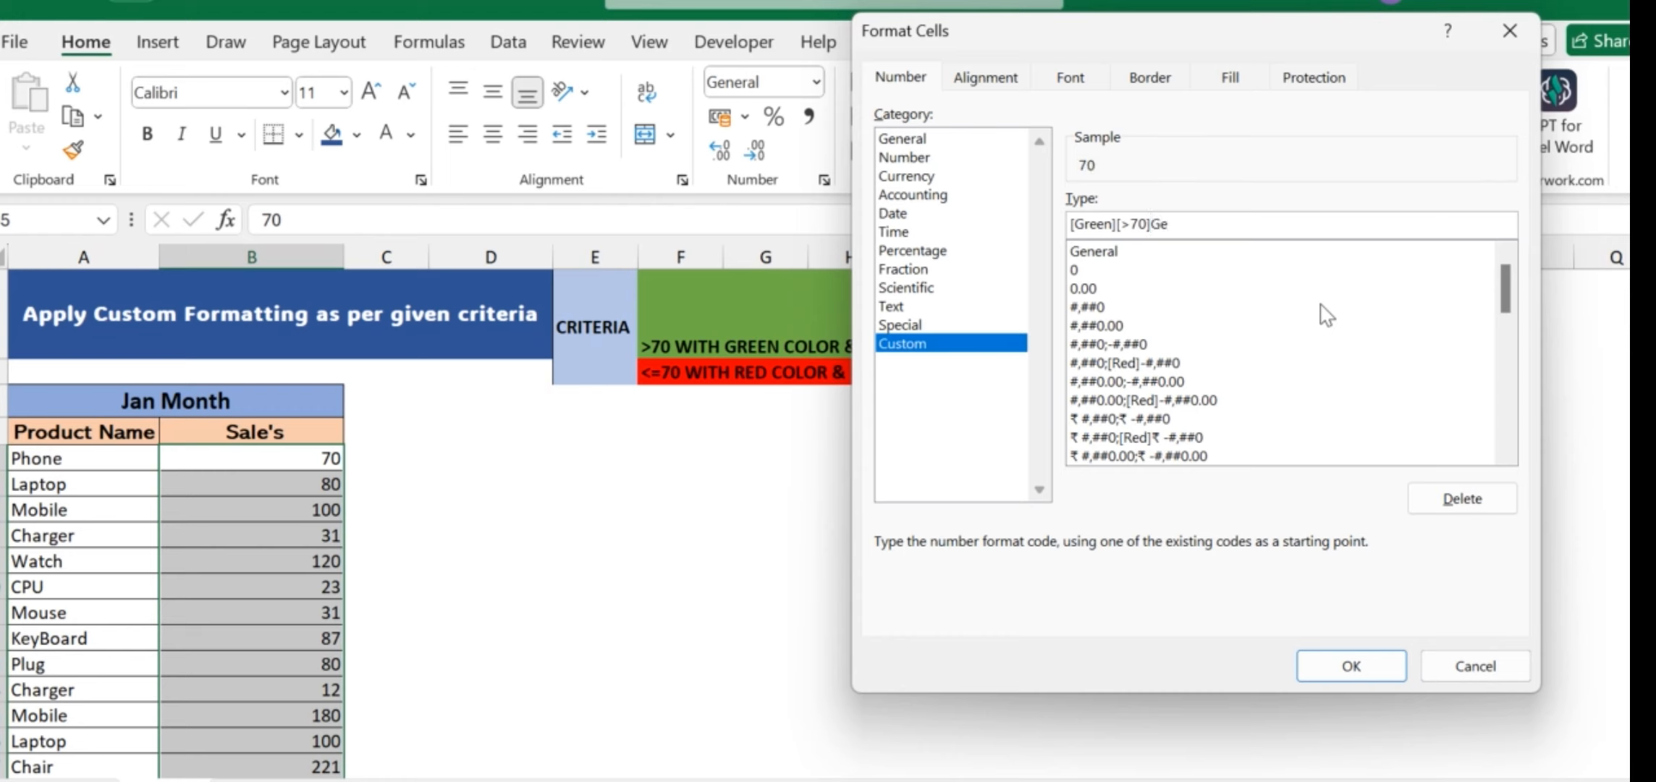
text(nreal)
key(super+period)
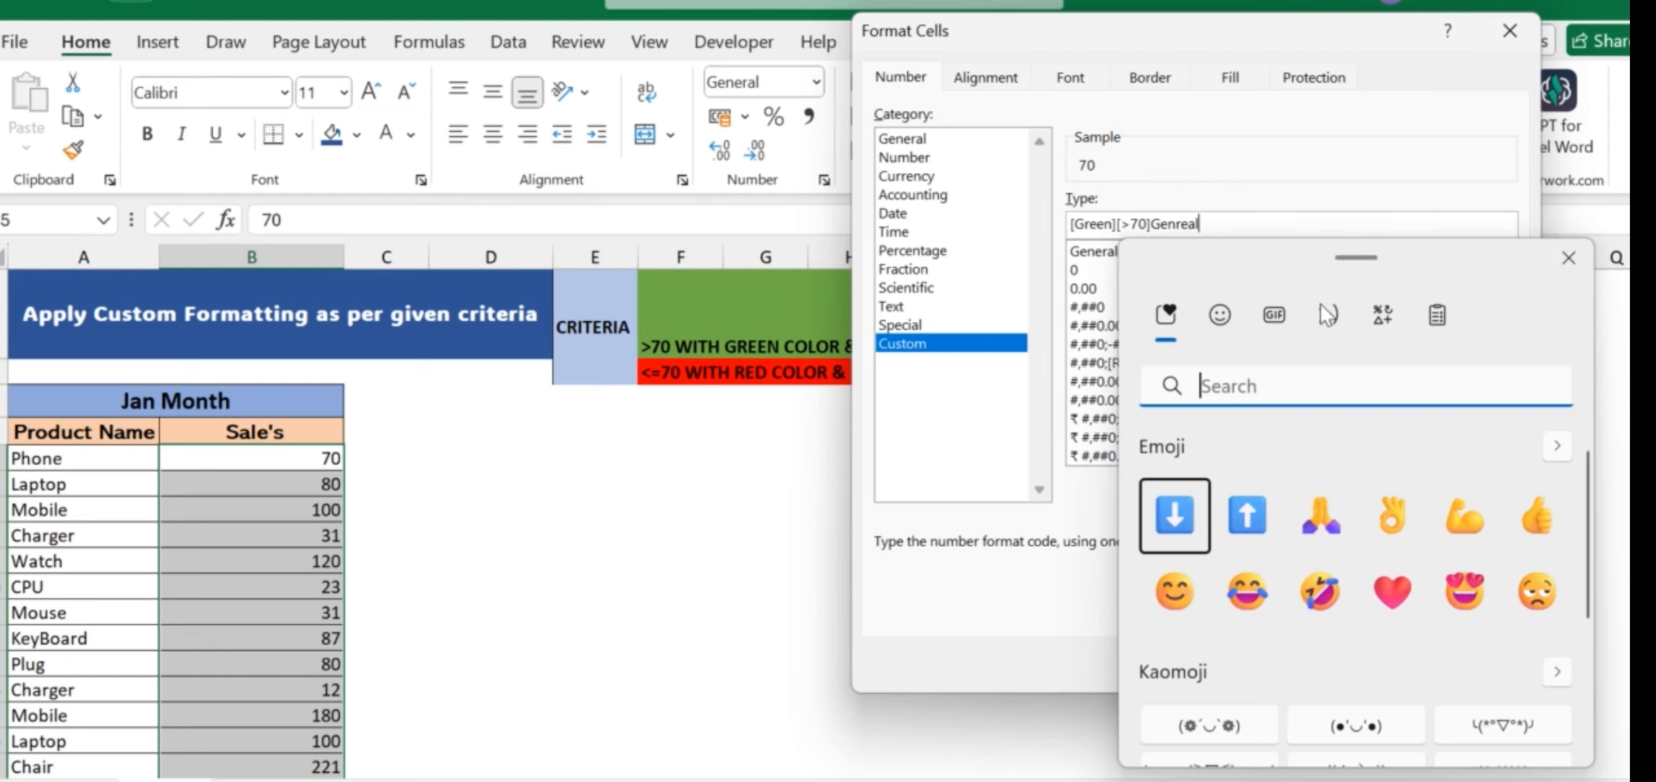
click(1245, 514)
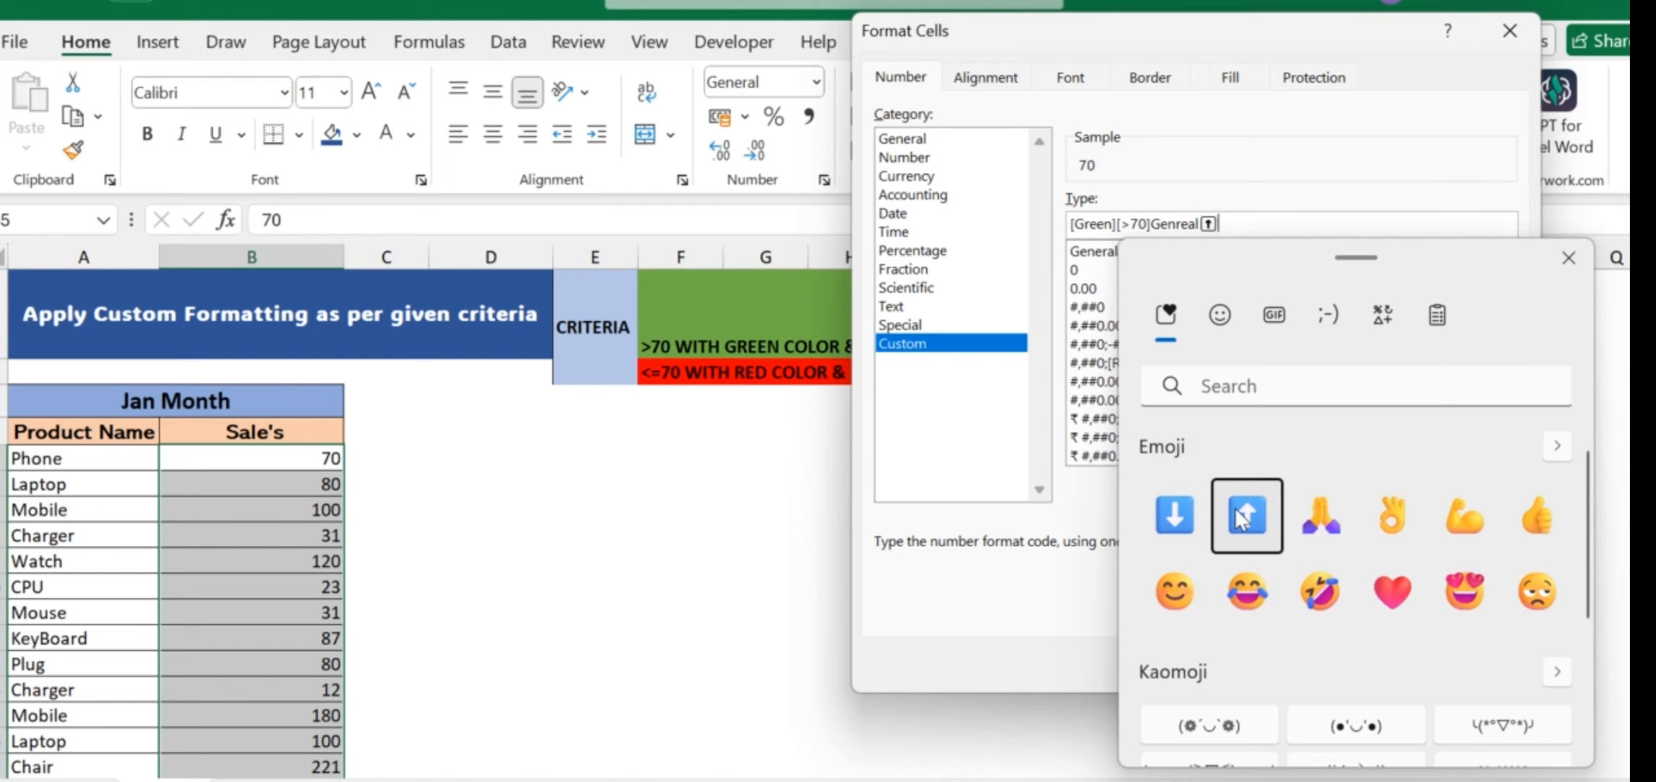
click(1569, 259)
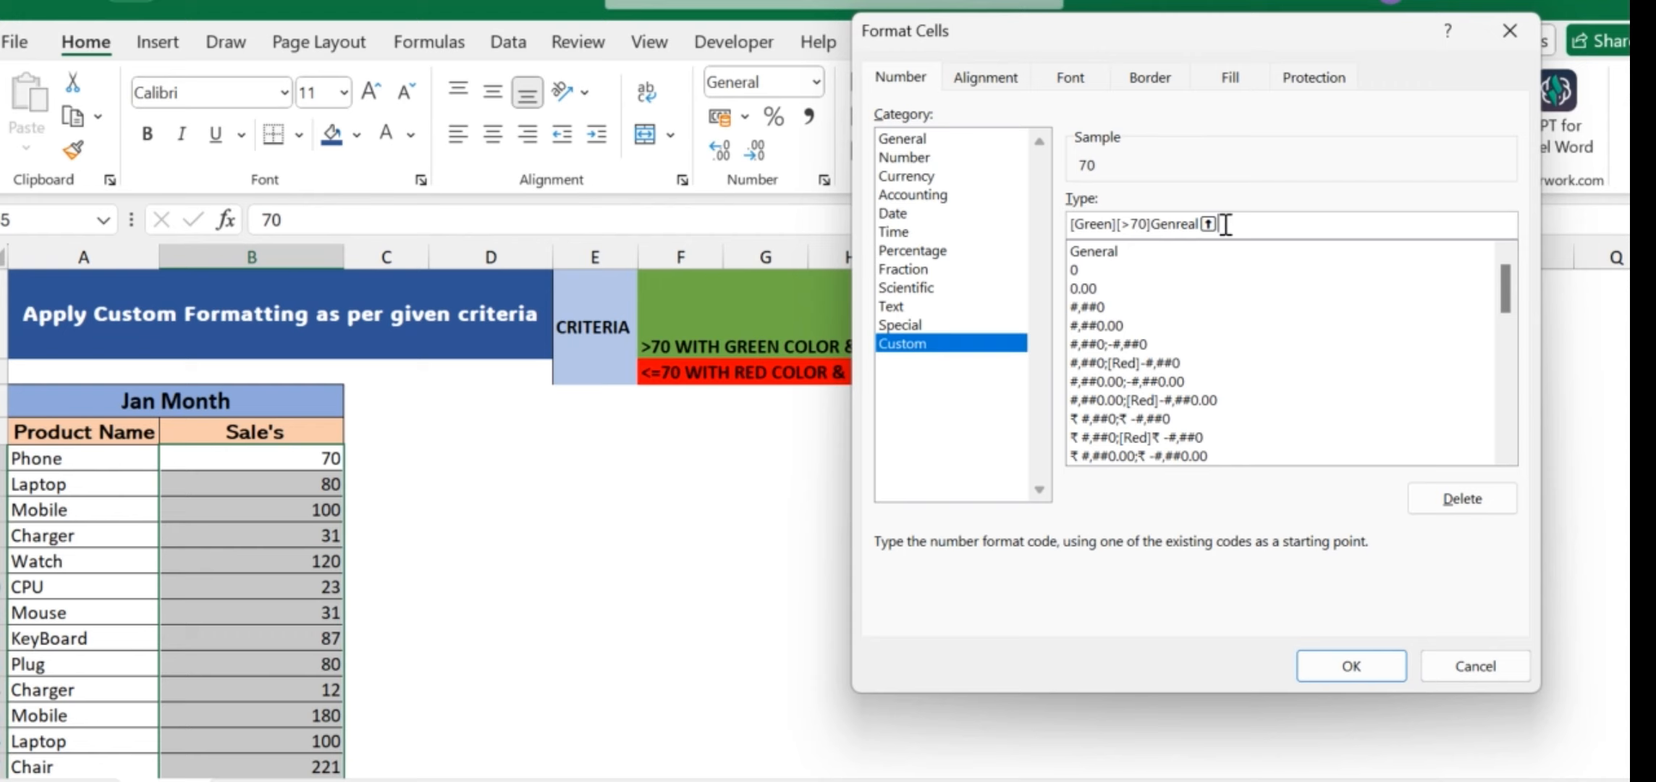
Add a second section to the format code with the red colour and its condition, ;[Red][<=70]
text(;[Red][)
text(<=7)
key(BackSpace)
text(0)
text(])
Append "genreal" and a down-arrow emoji to the red section, and try to apply the custom format
text(ge)
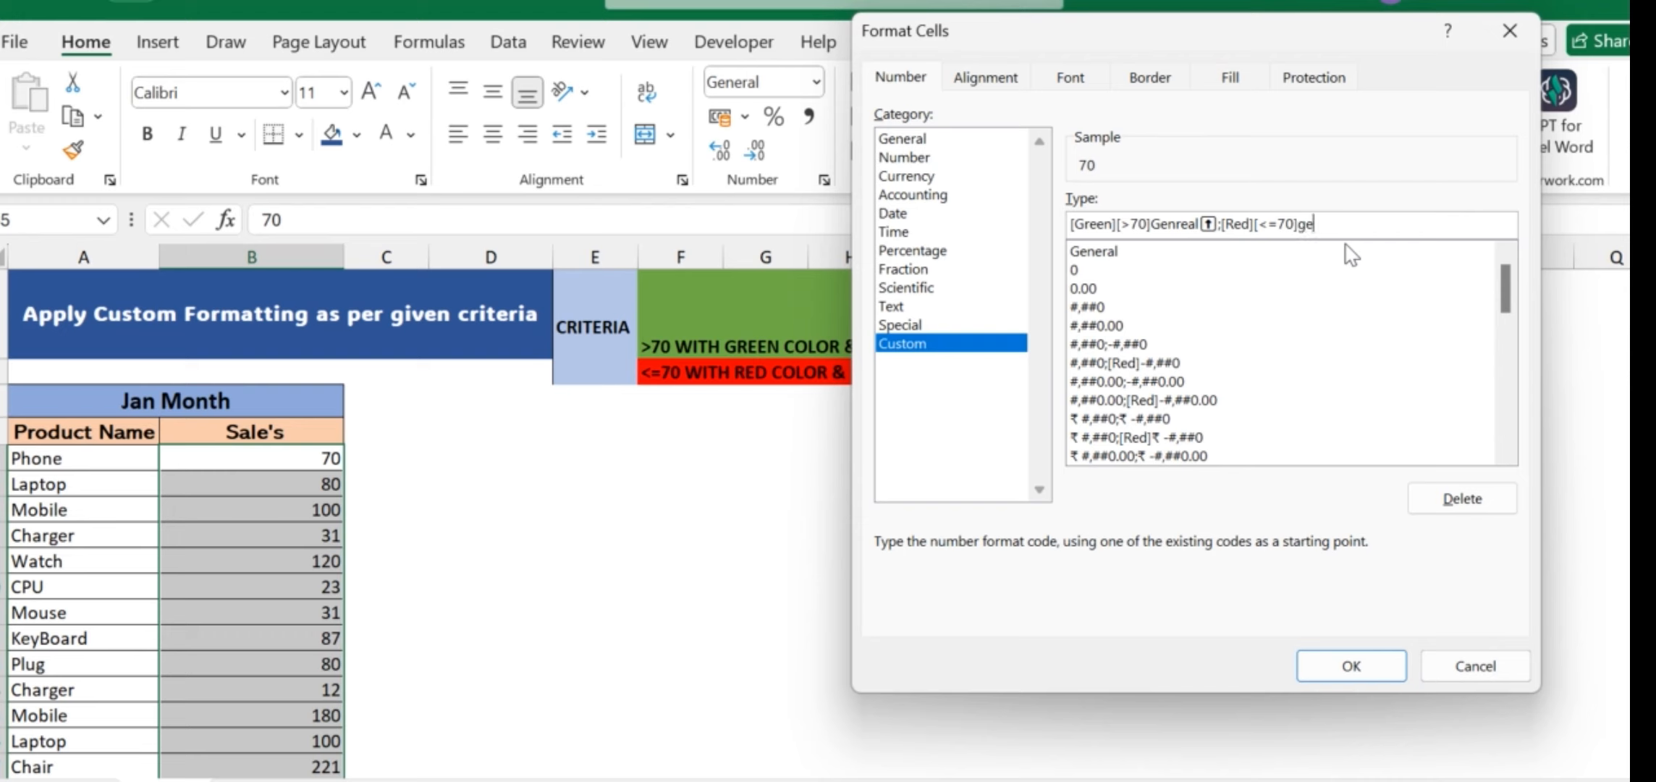
text(nreal)
key(super+period)
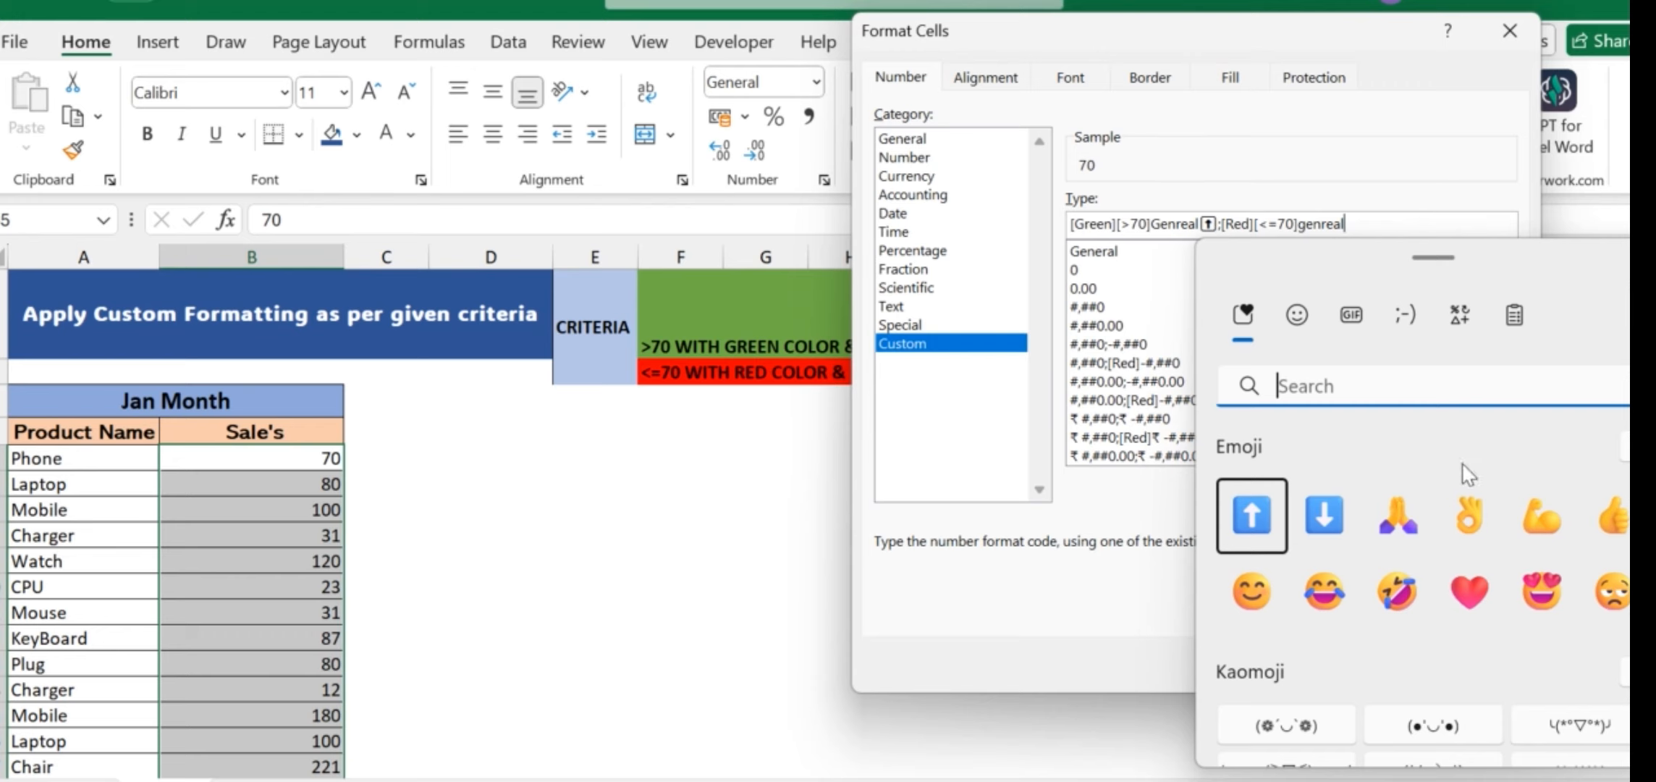
click(1322, 515)
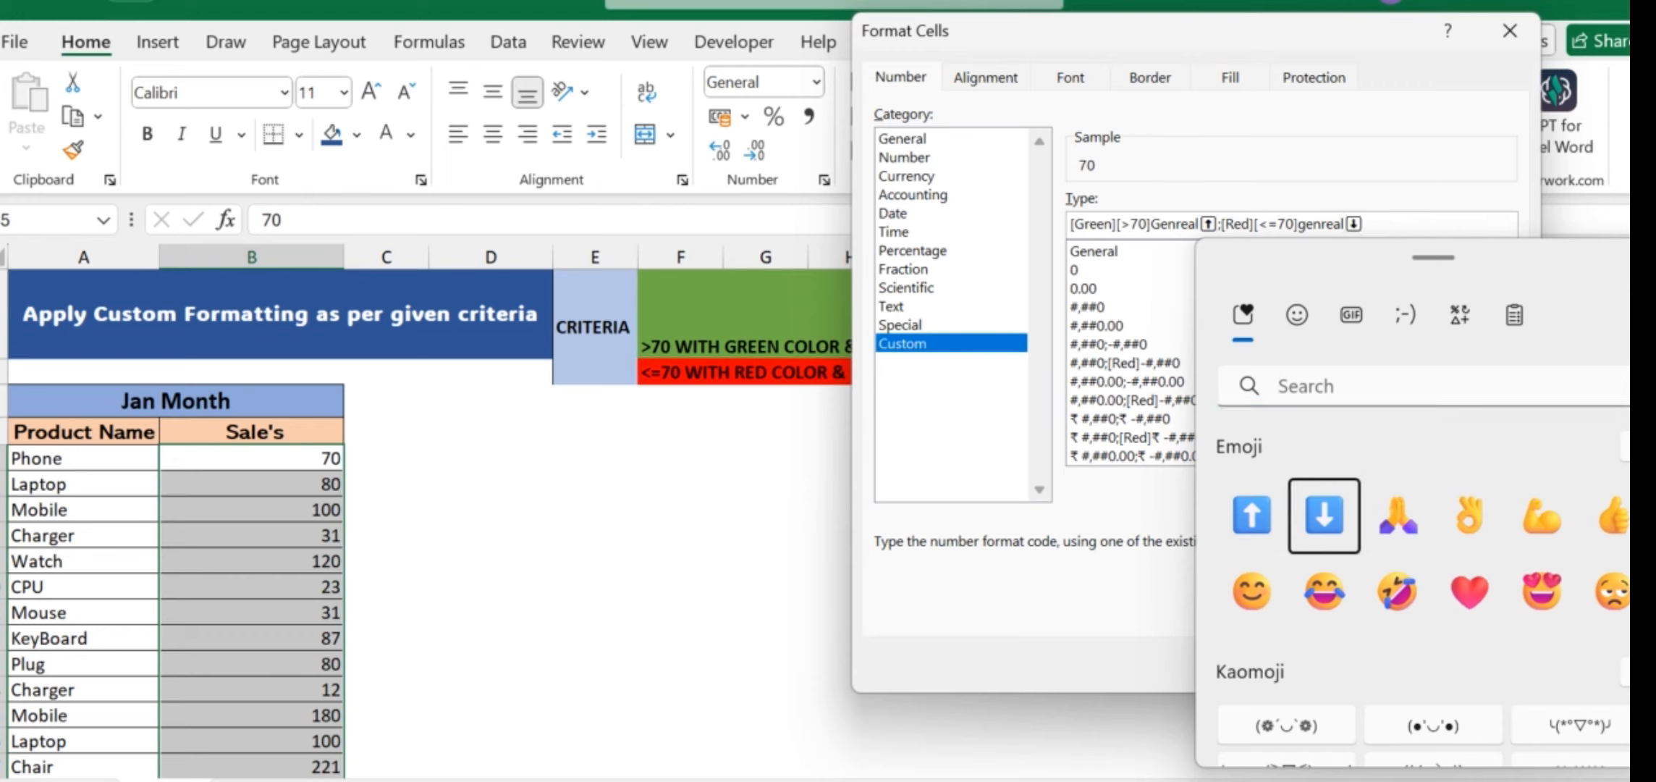
click(1645, 258)
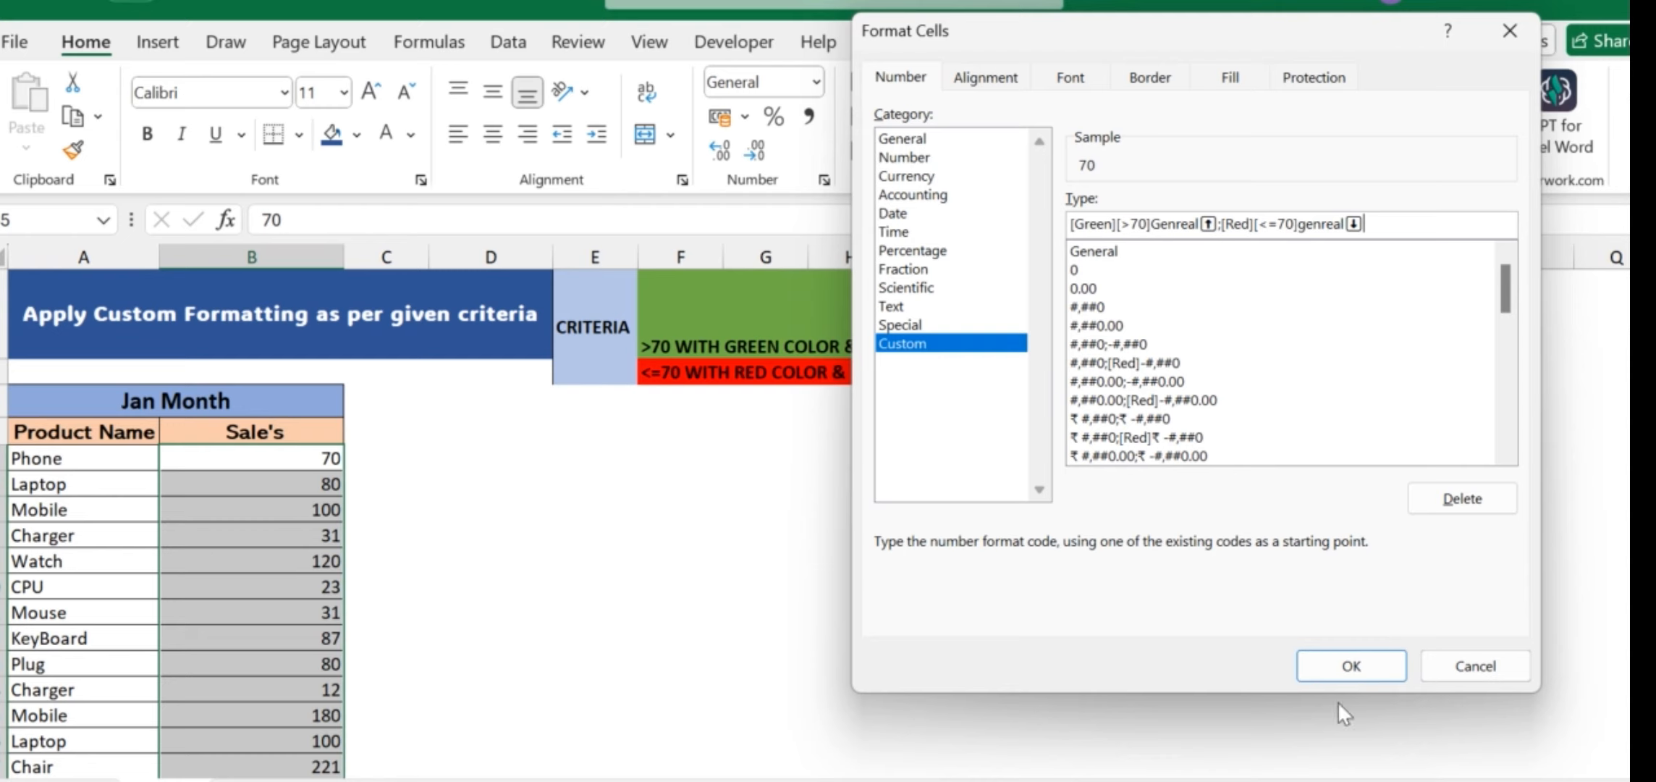
click(1353, 667)
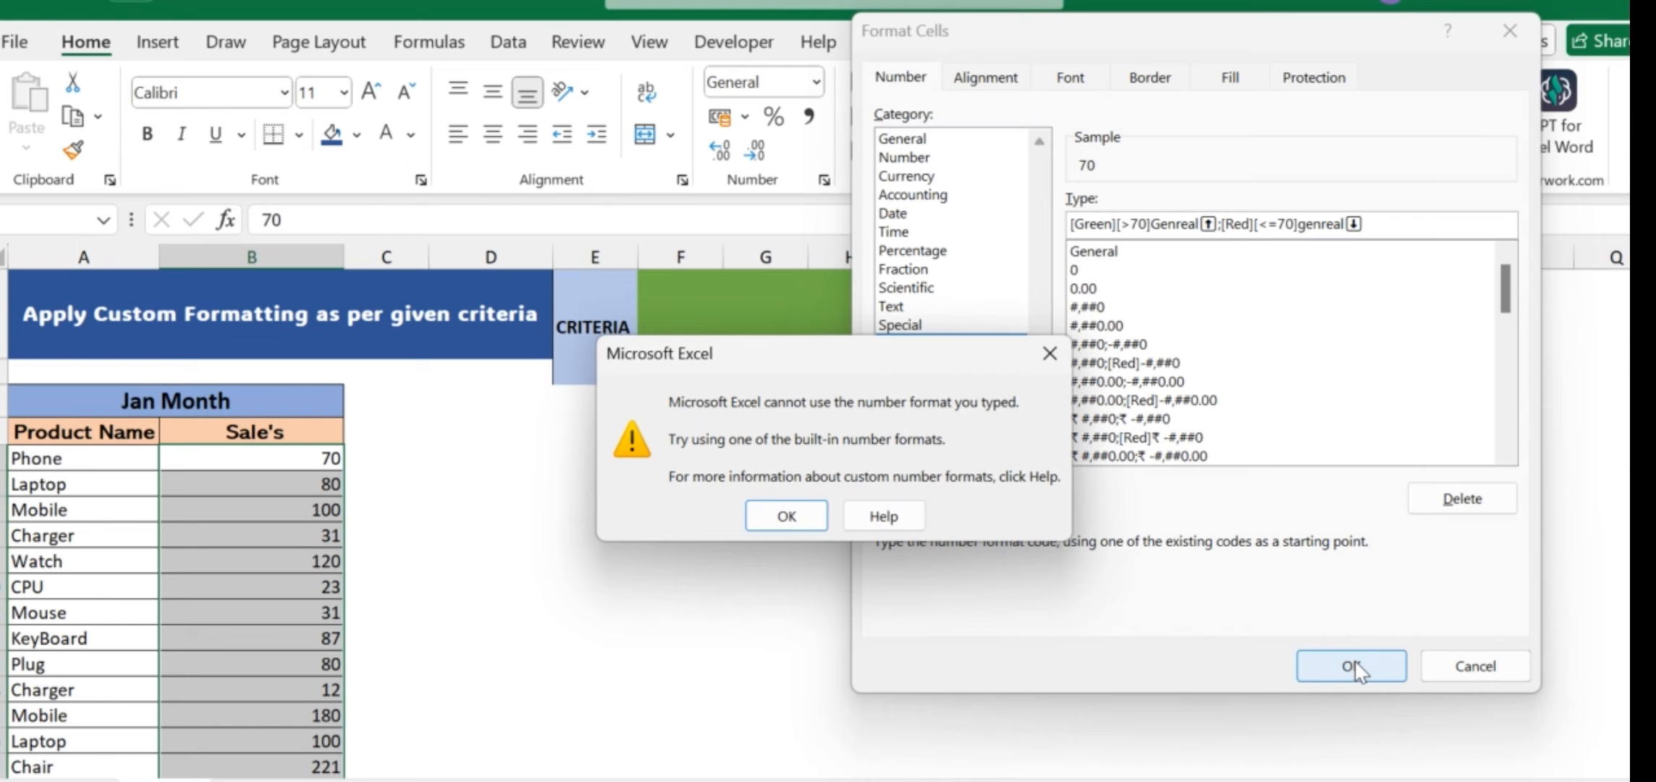
click(787, 515)
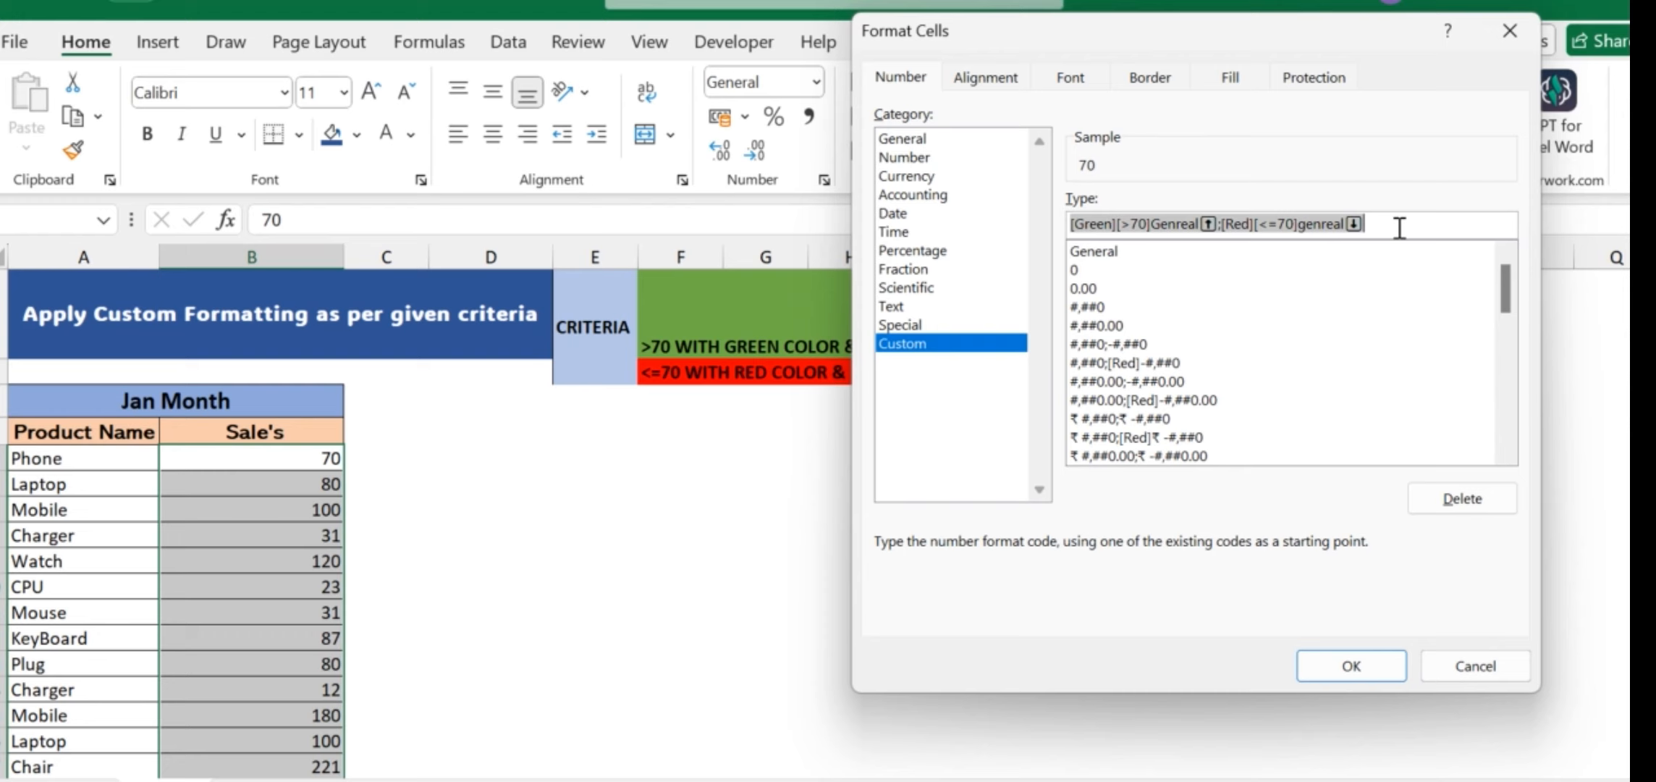
Correct the two misspelled words in the format code to "General" and "general", and apply it to the Sale's cells
click(1259, 220)
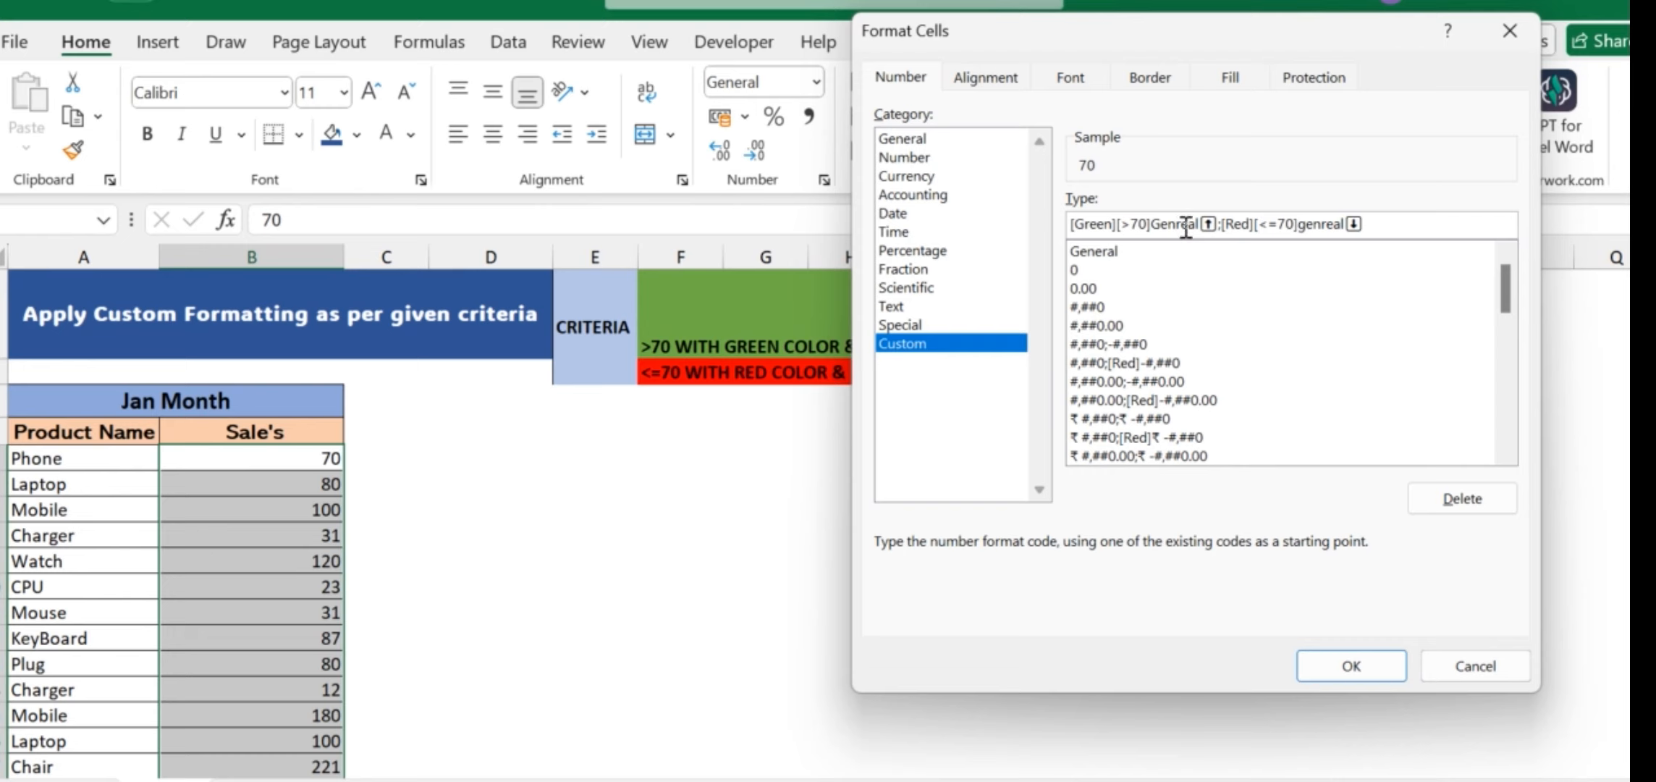
key(BackSpace)
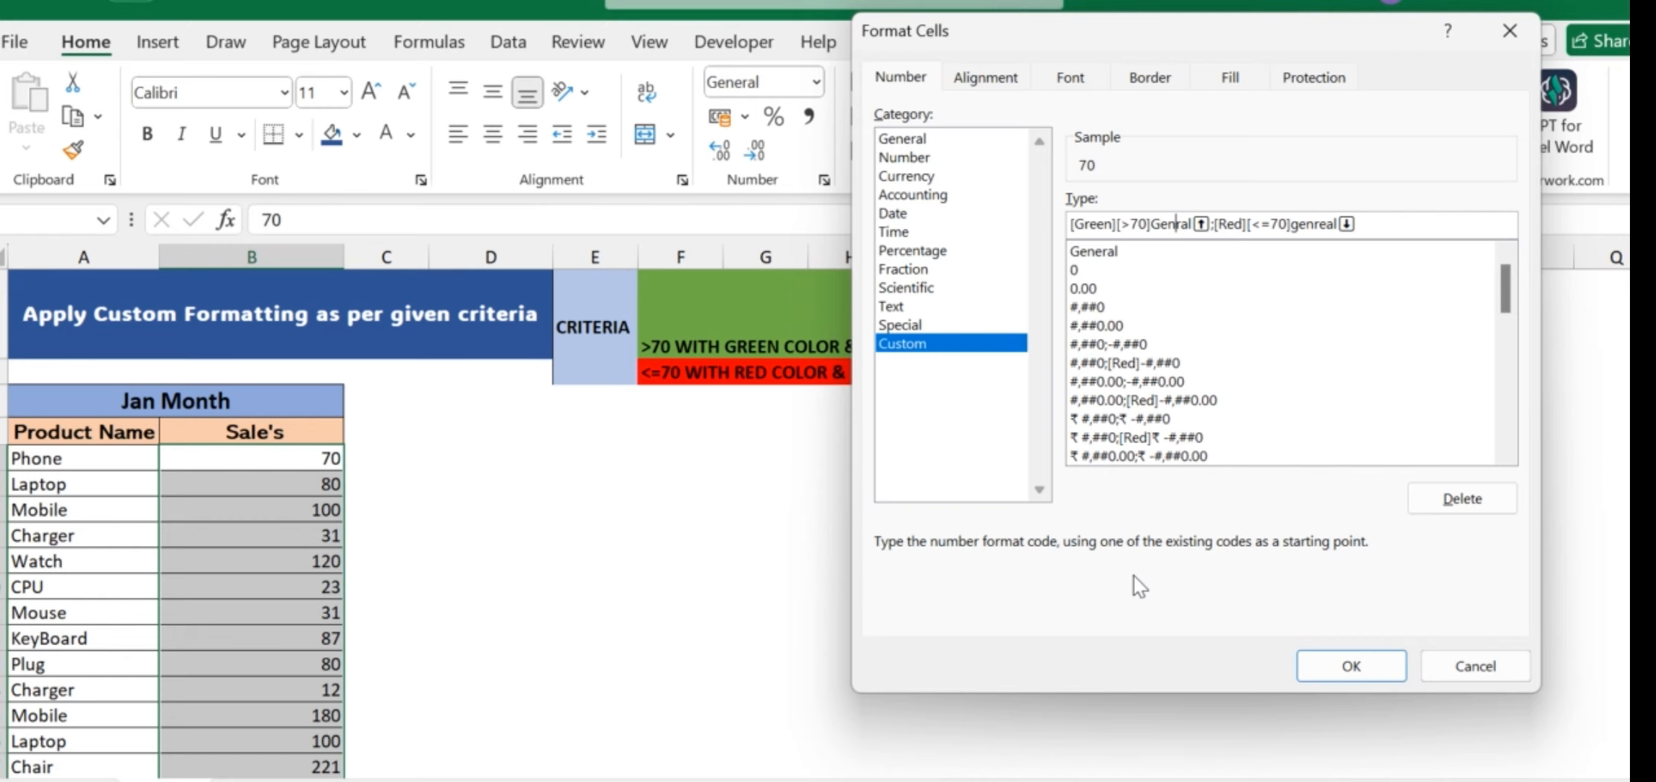
text(e)
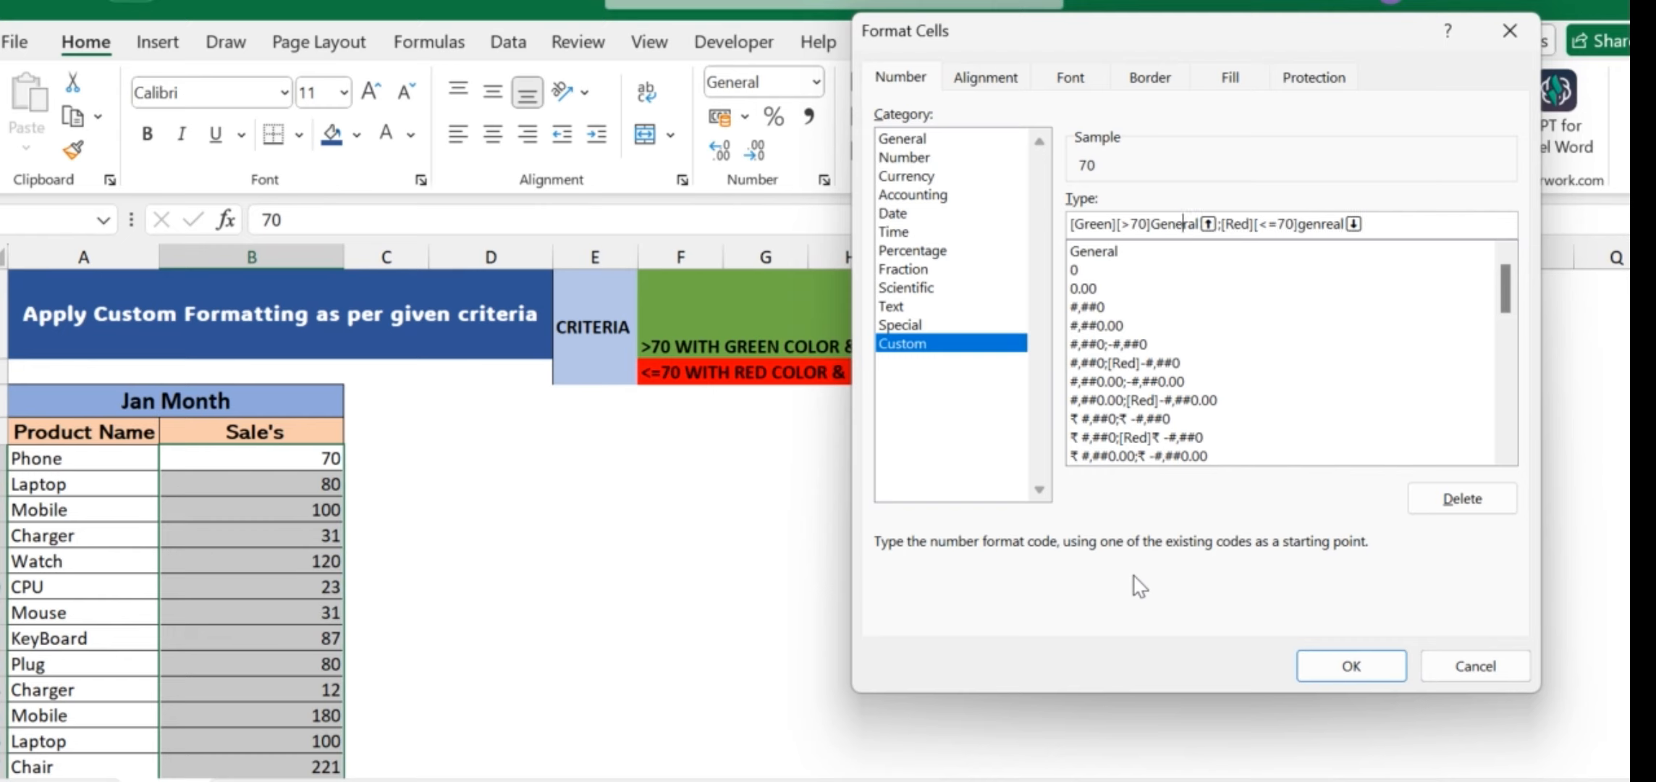
click(1339, 226)
key(BackSpace)
key(BackSpace)
key(BackSpace)
key(BackSpace)
text(eral)
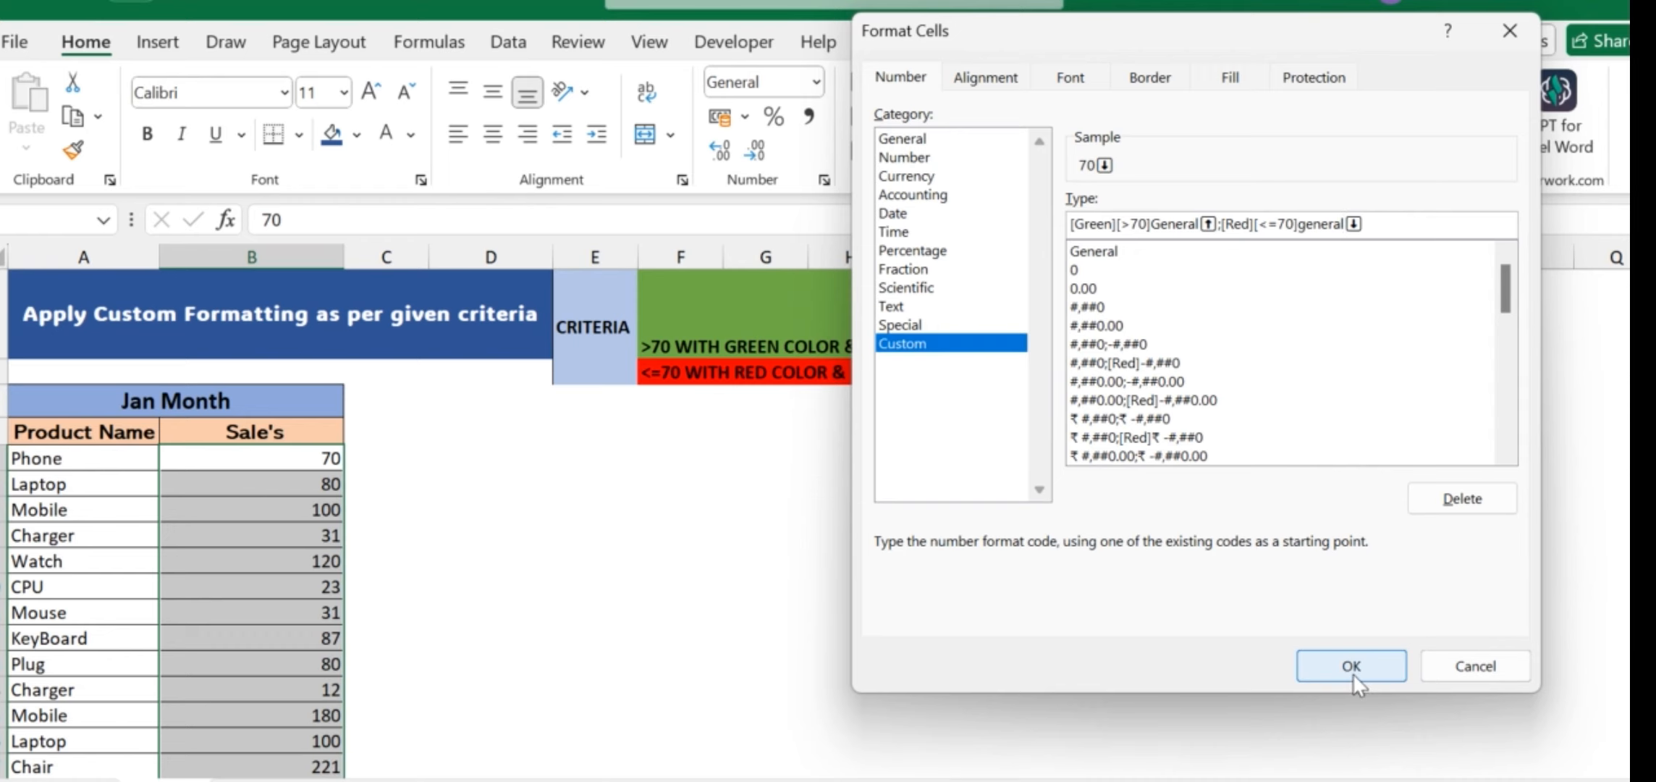
click(1371, 665)
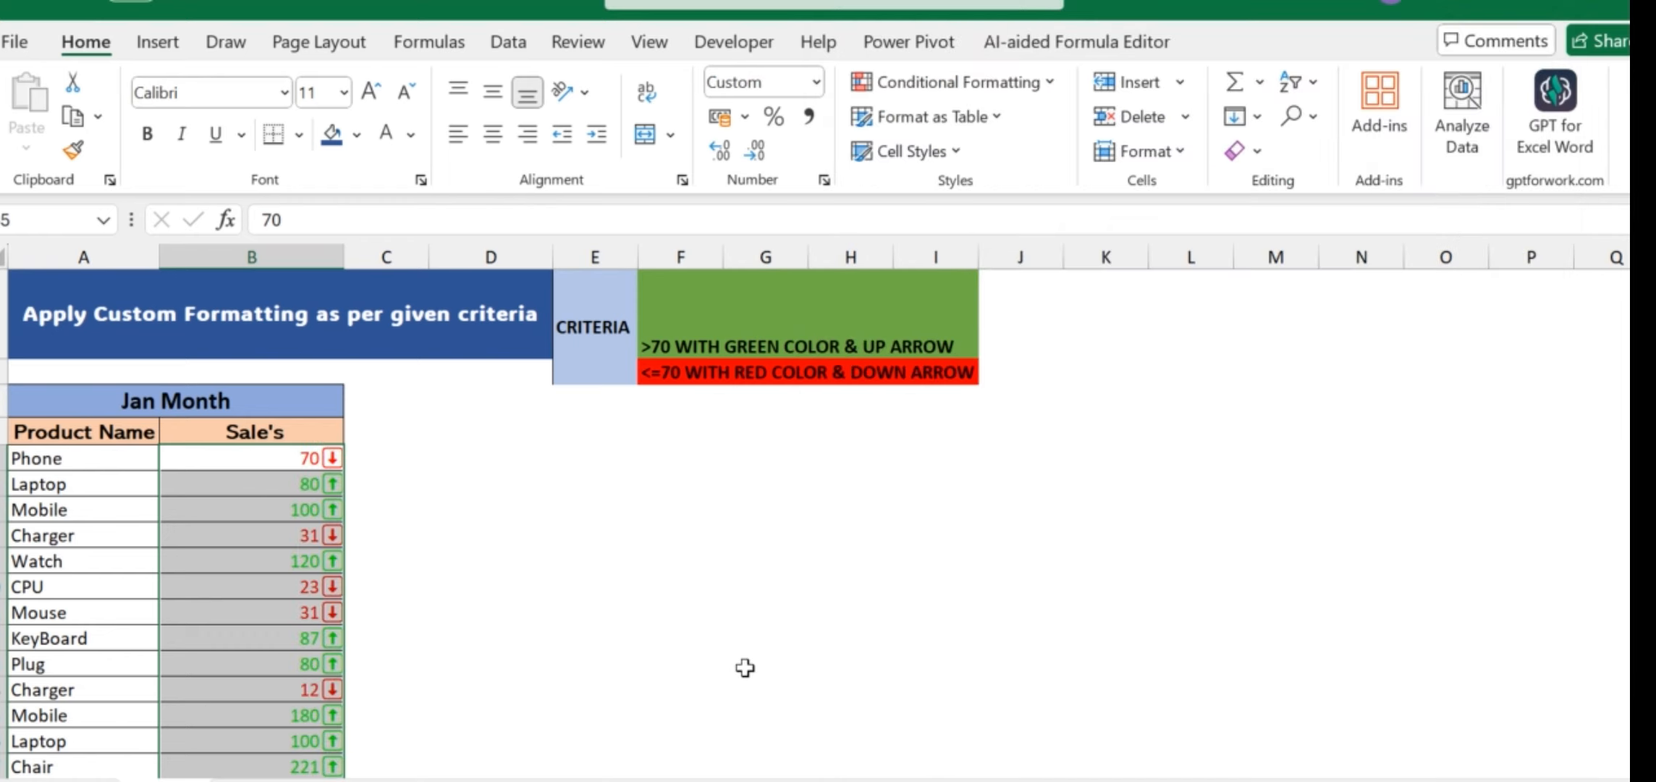
Check the colours and arrows of the Sale's values from Phone to Pen against the criteria above the table
click(449, 662)
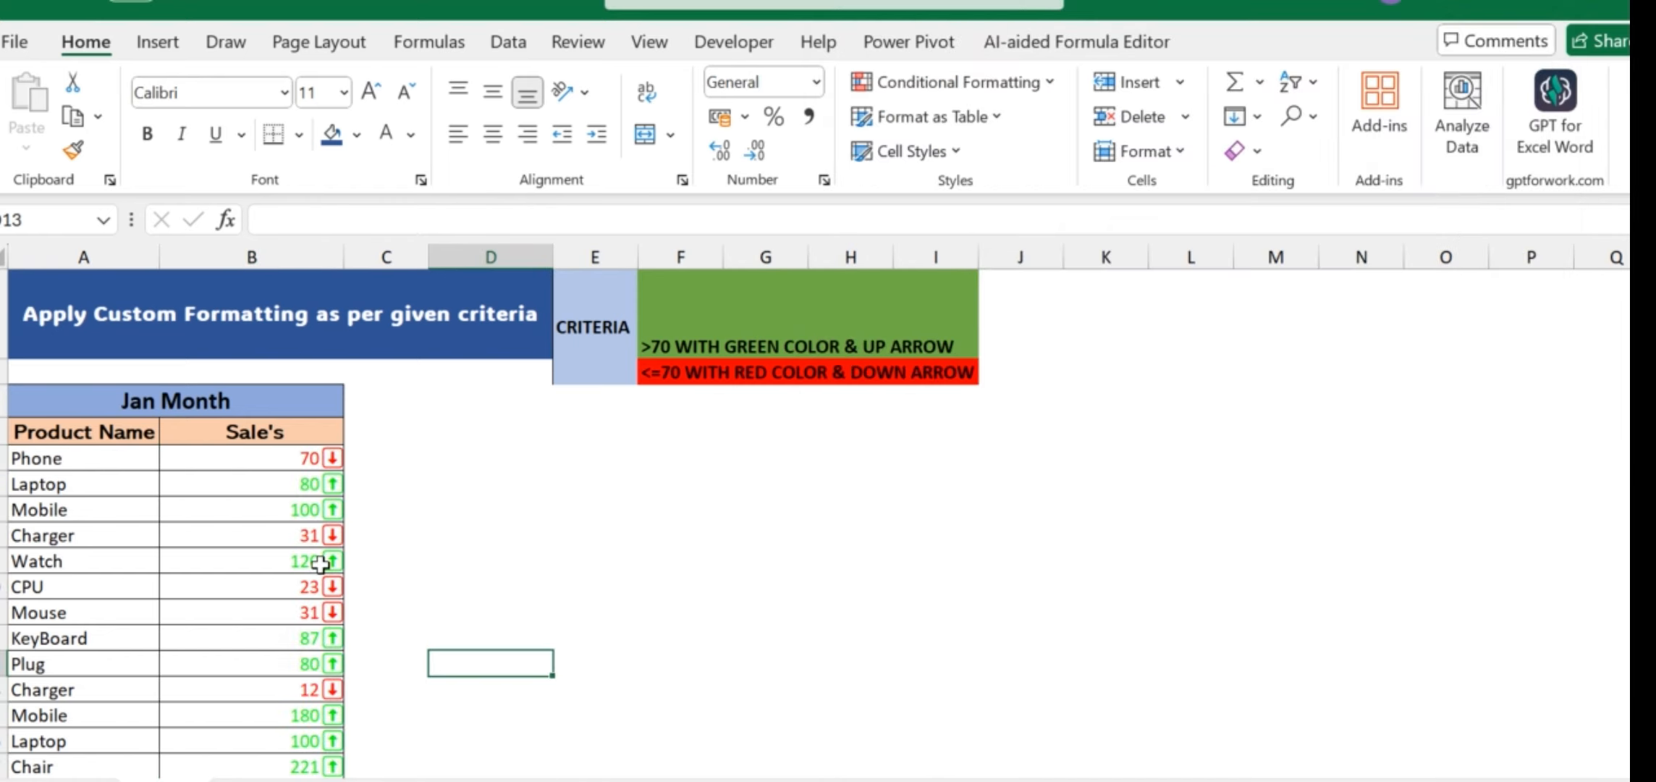
scroll(320, 564, down, 3)
scroll(320, 565, up, 2)
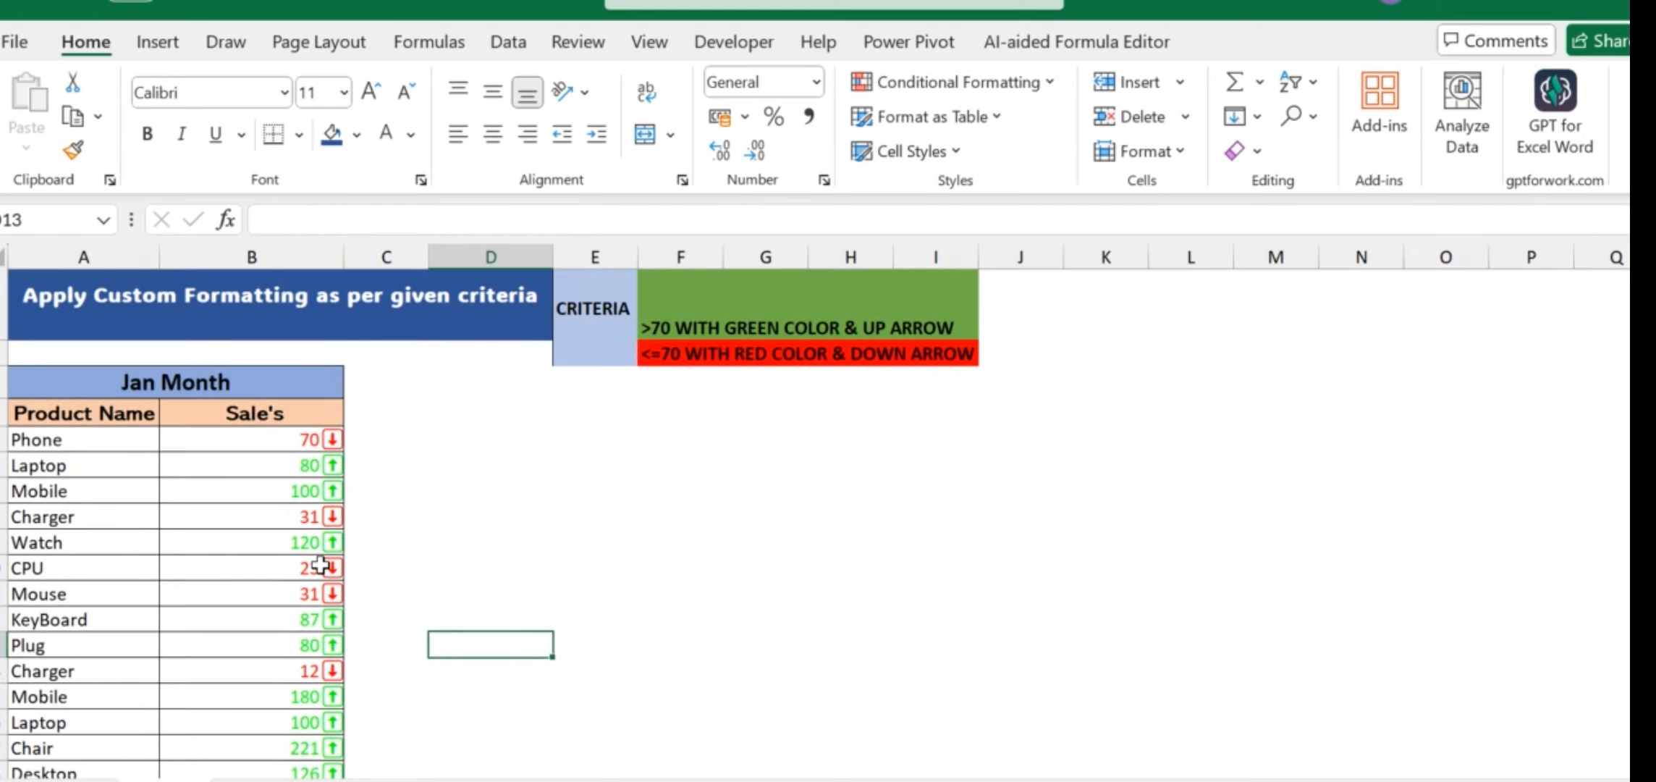
scroll(320, 565, up, 1)
scroll(321, 565, down, 1)
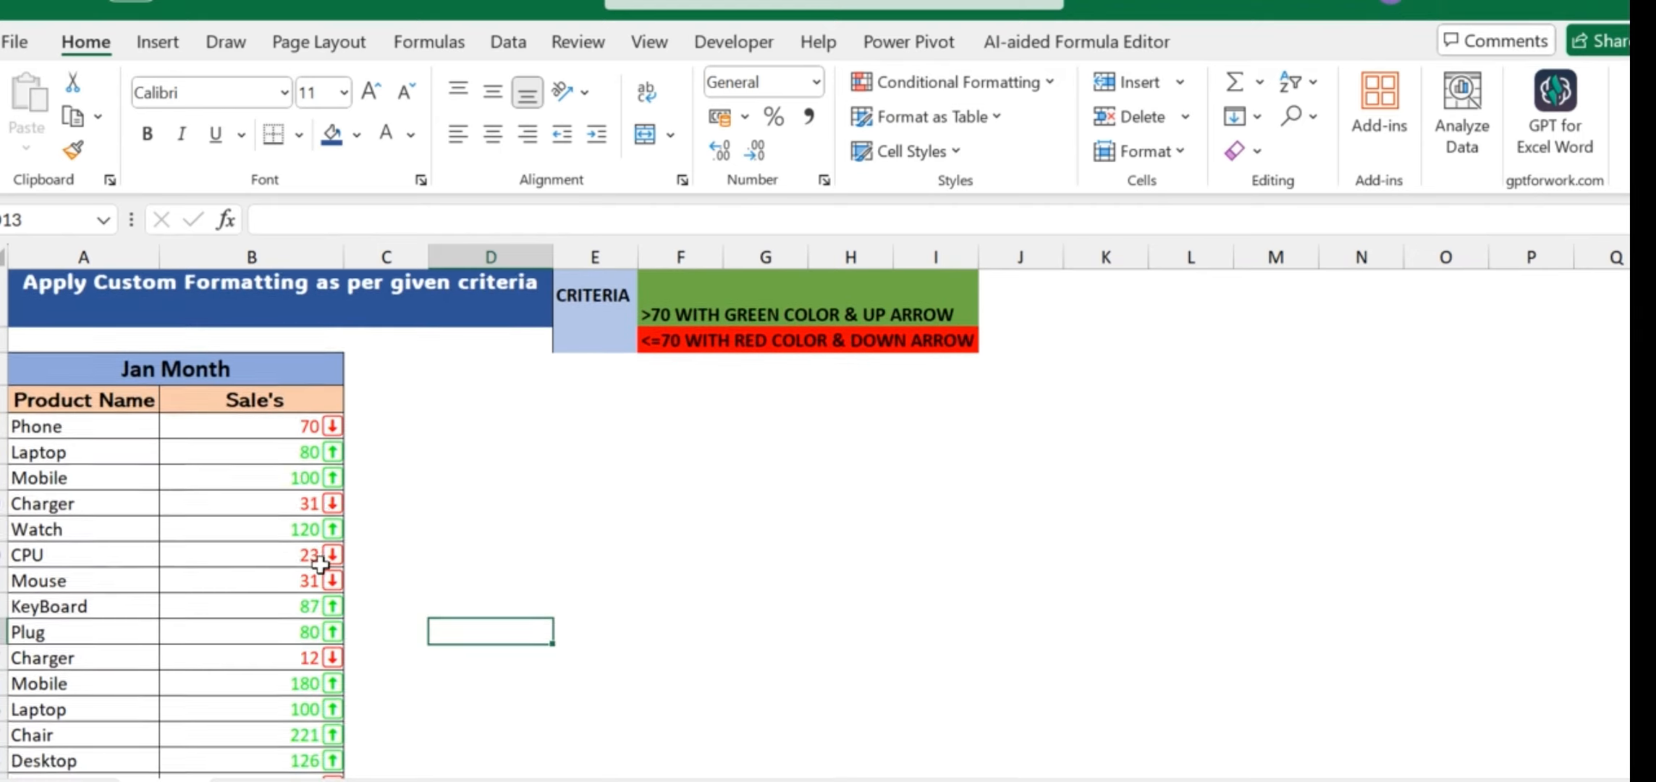
scroll(321, 565, up, 1)
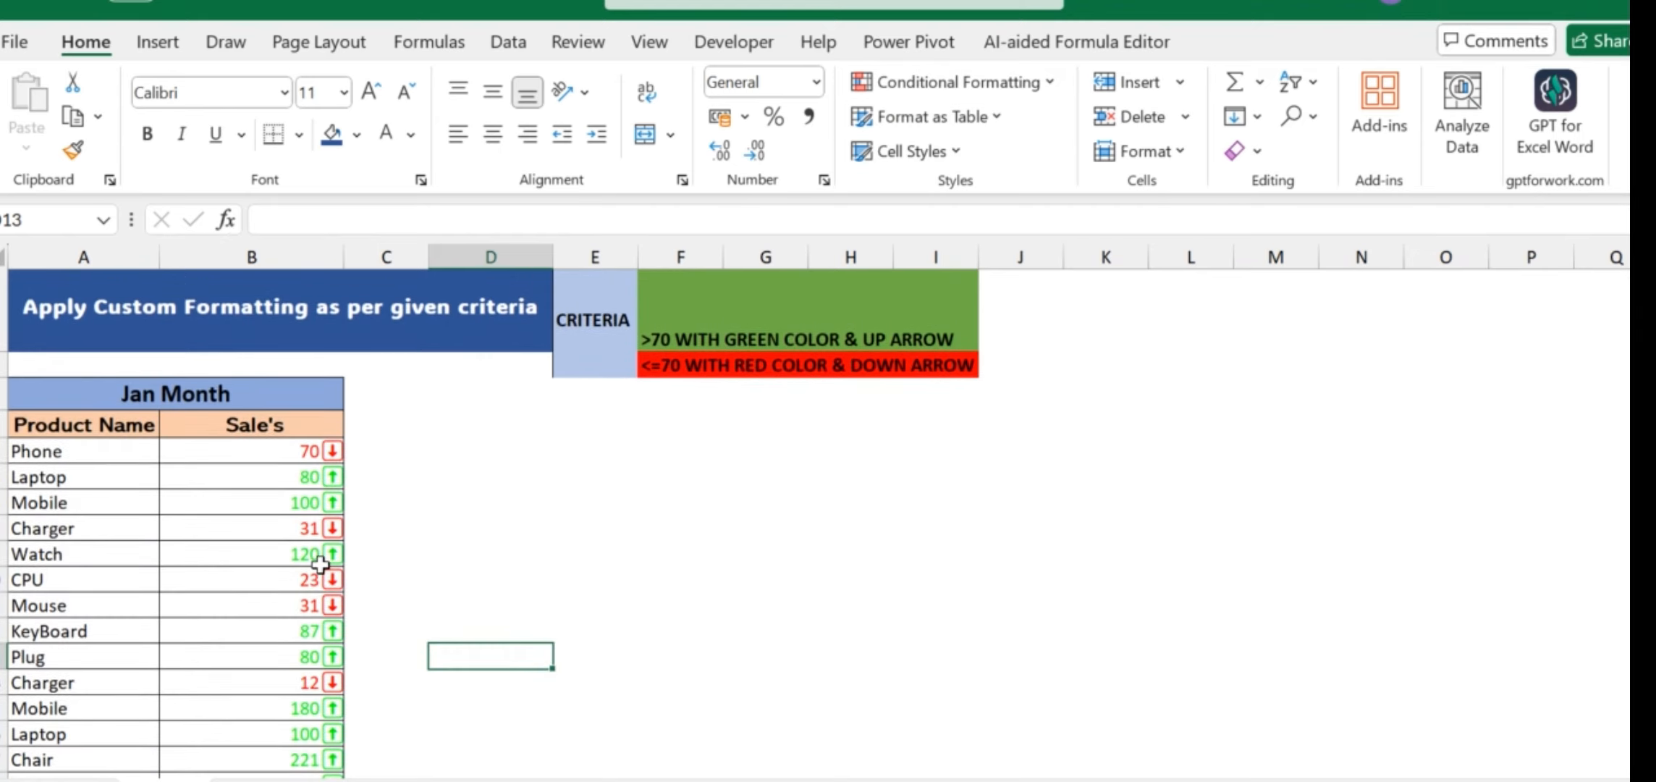
scroll(320, 564, down, 3)
scroll(323, 563, up, 1)
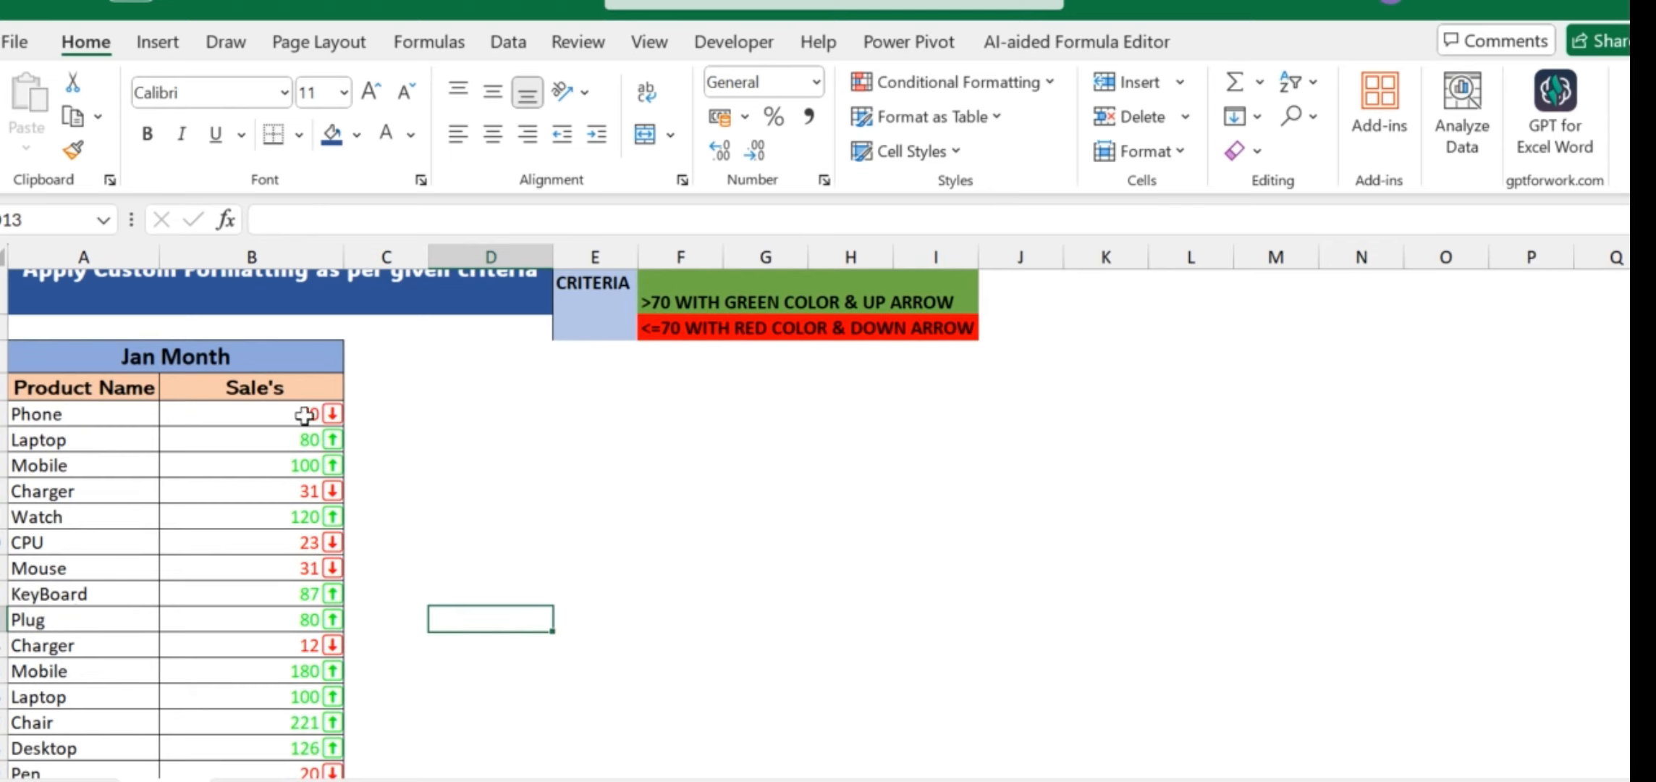
scroll(329, 643, down, 1)
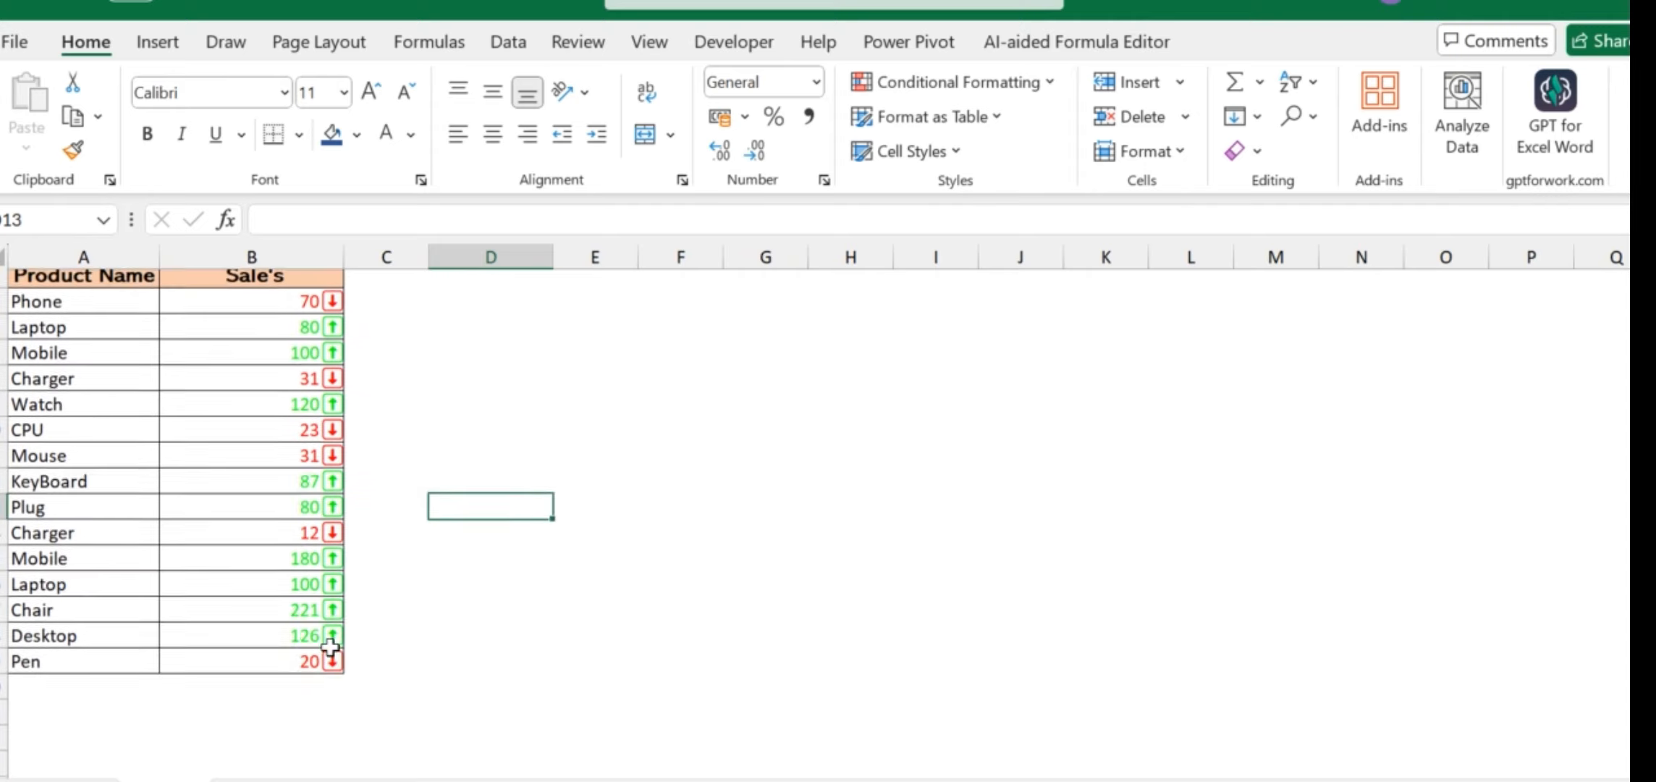
scroll(329, 646, up, 1)
scroll(330, 644, down, 2)
scroll(330, 644, up, 2)
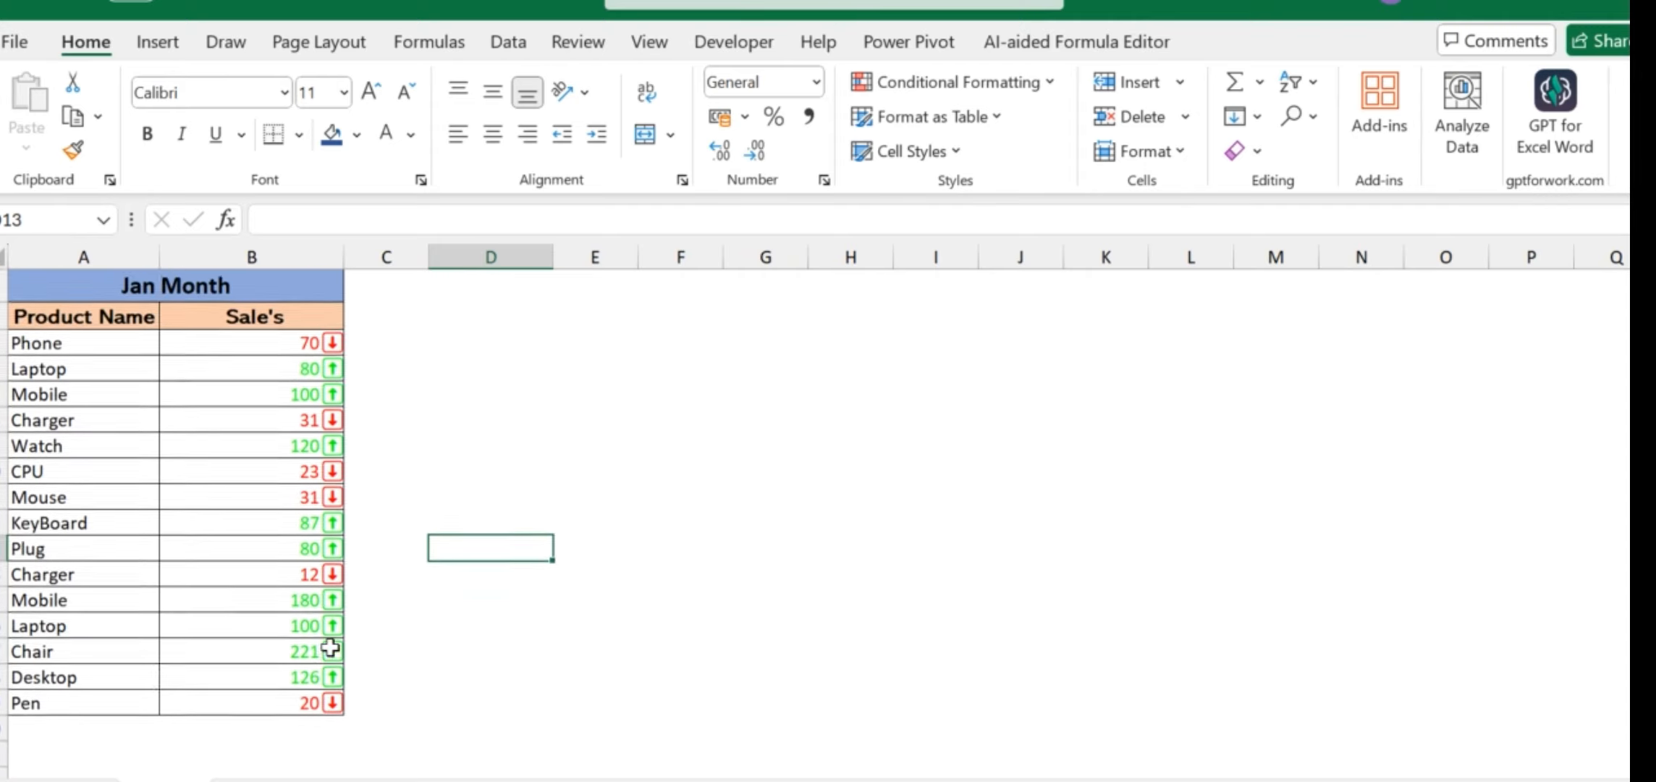
scroll(331, 647, up, 1)
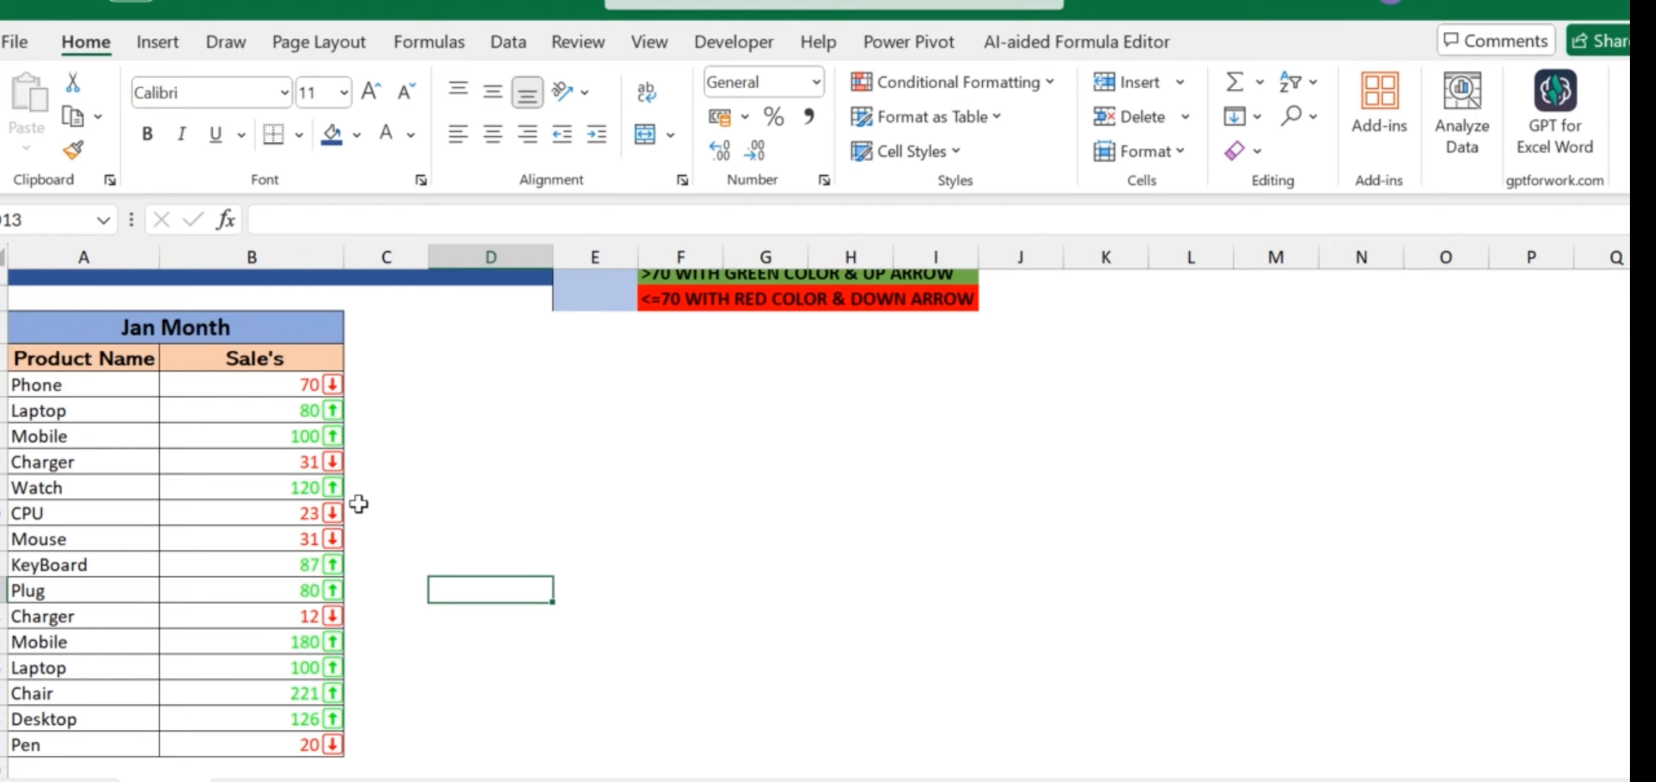
click(290, 411)
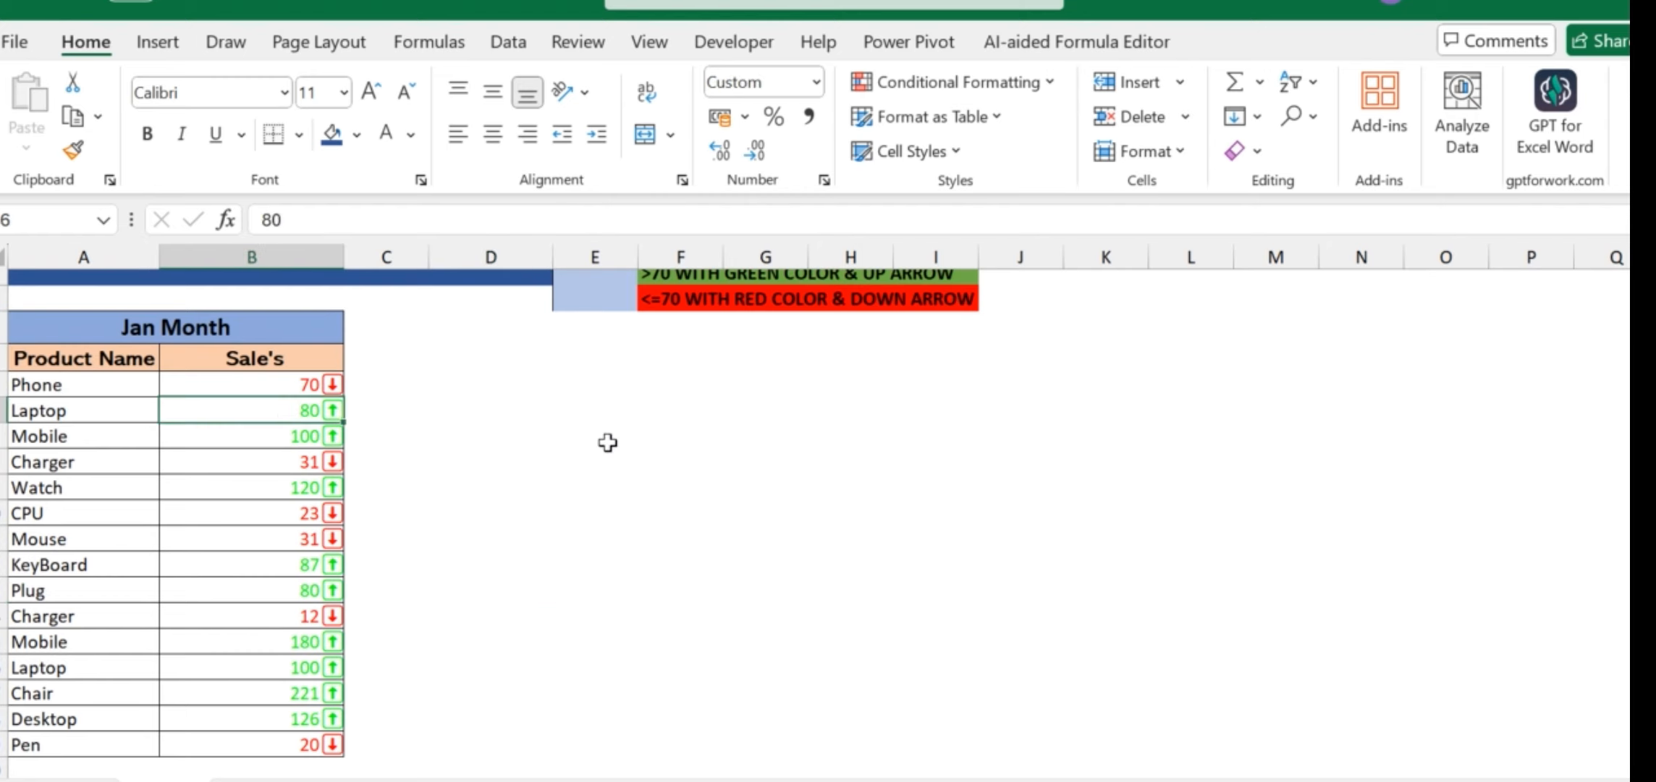
scroll(607, 442, up, 1)
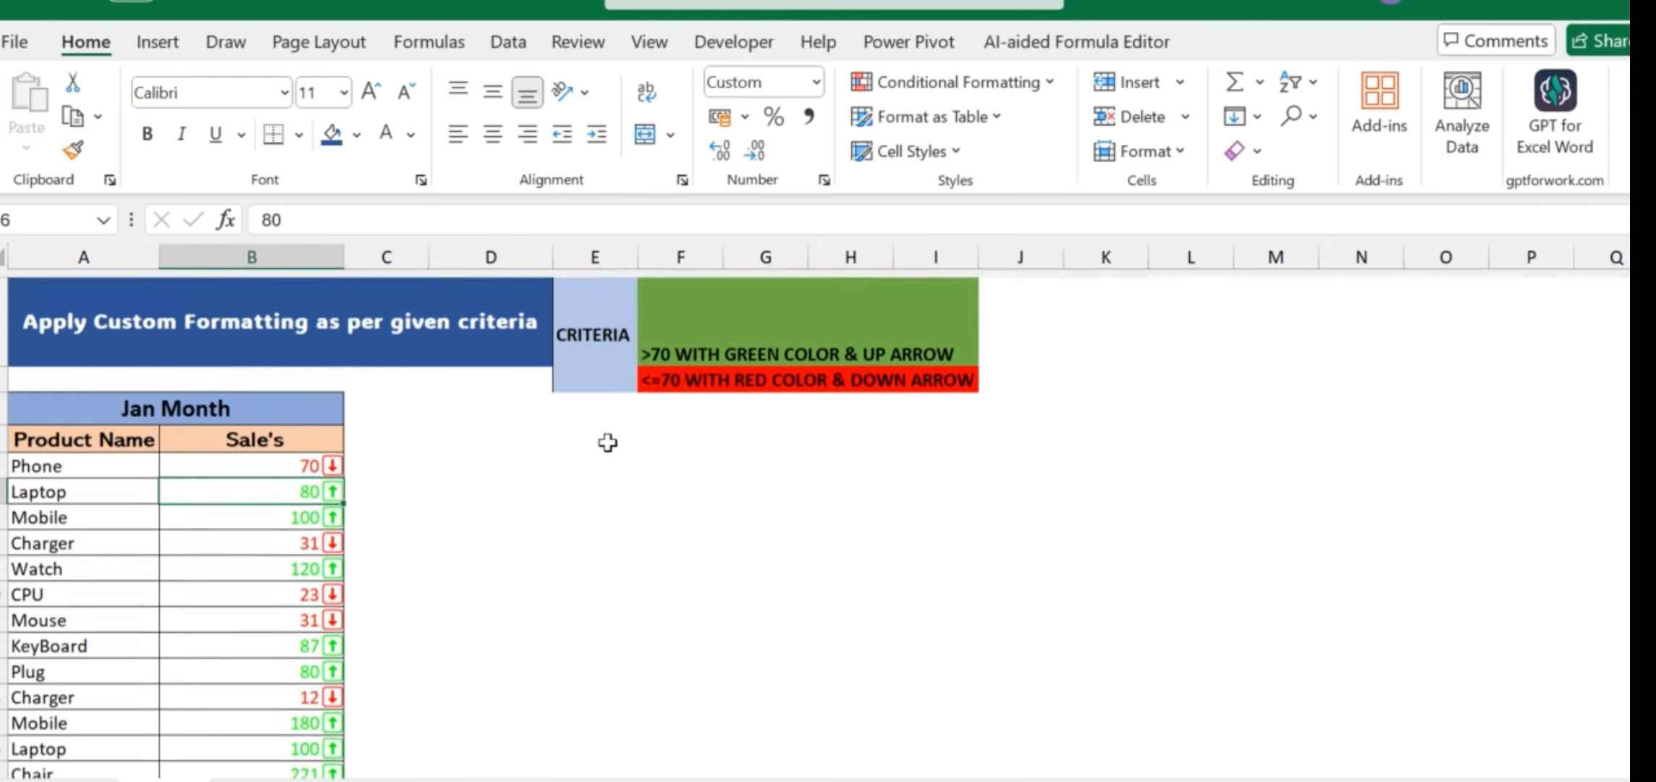
click(562, 453)
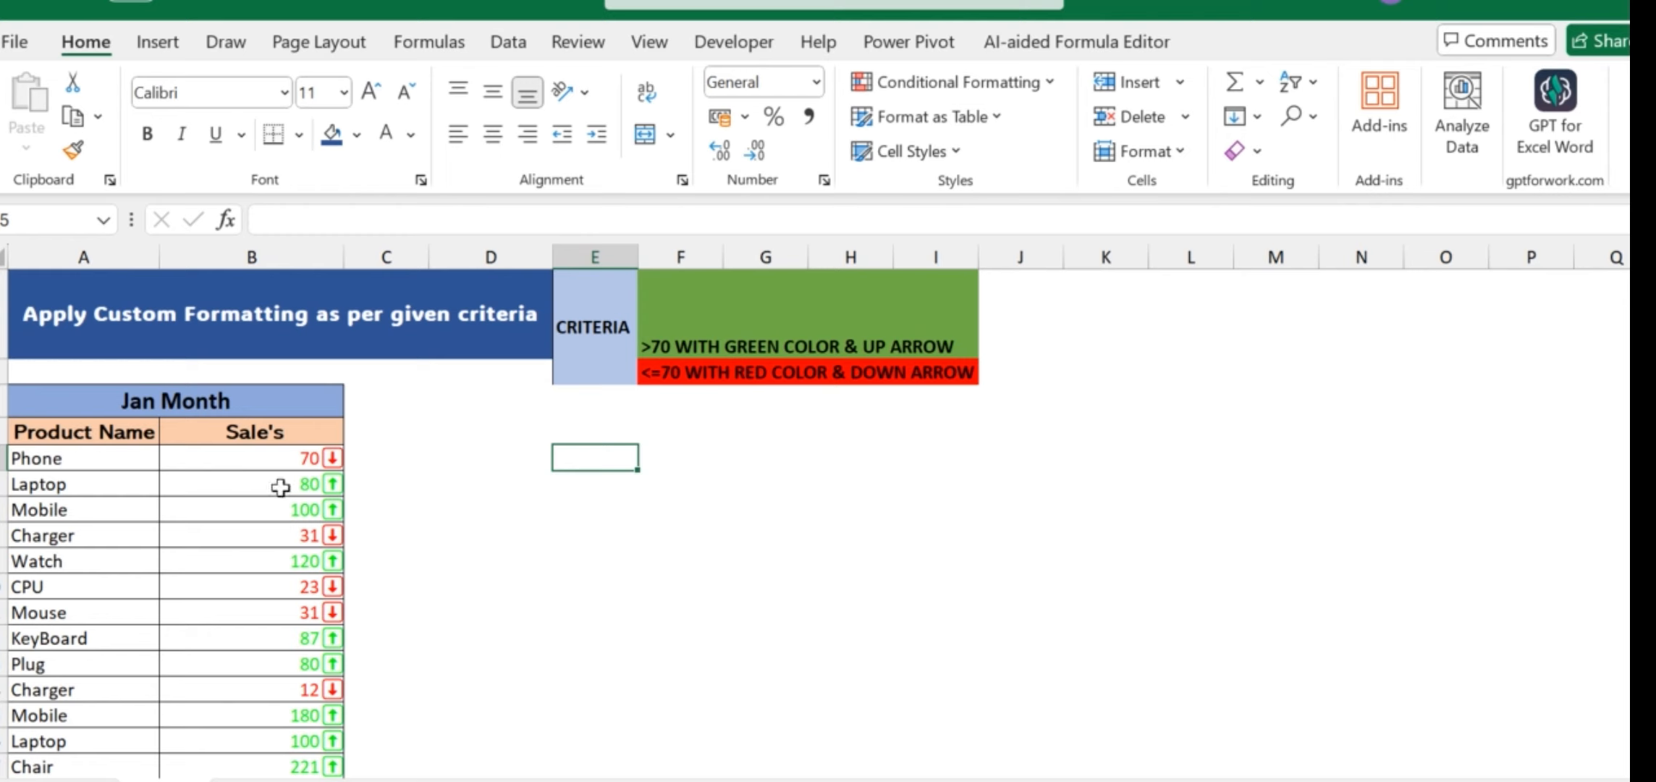
click(509, 469)
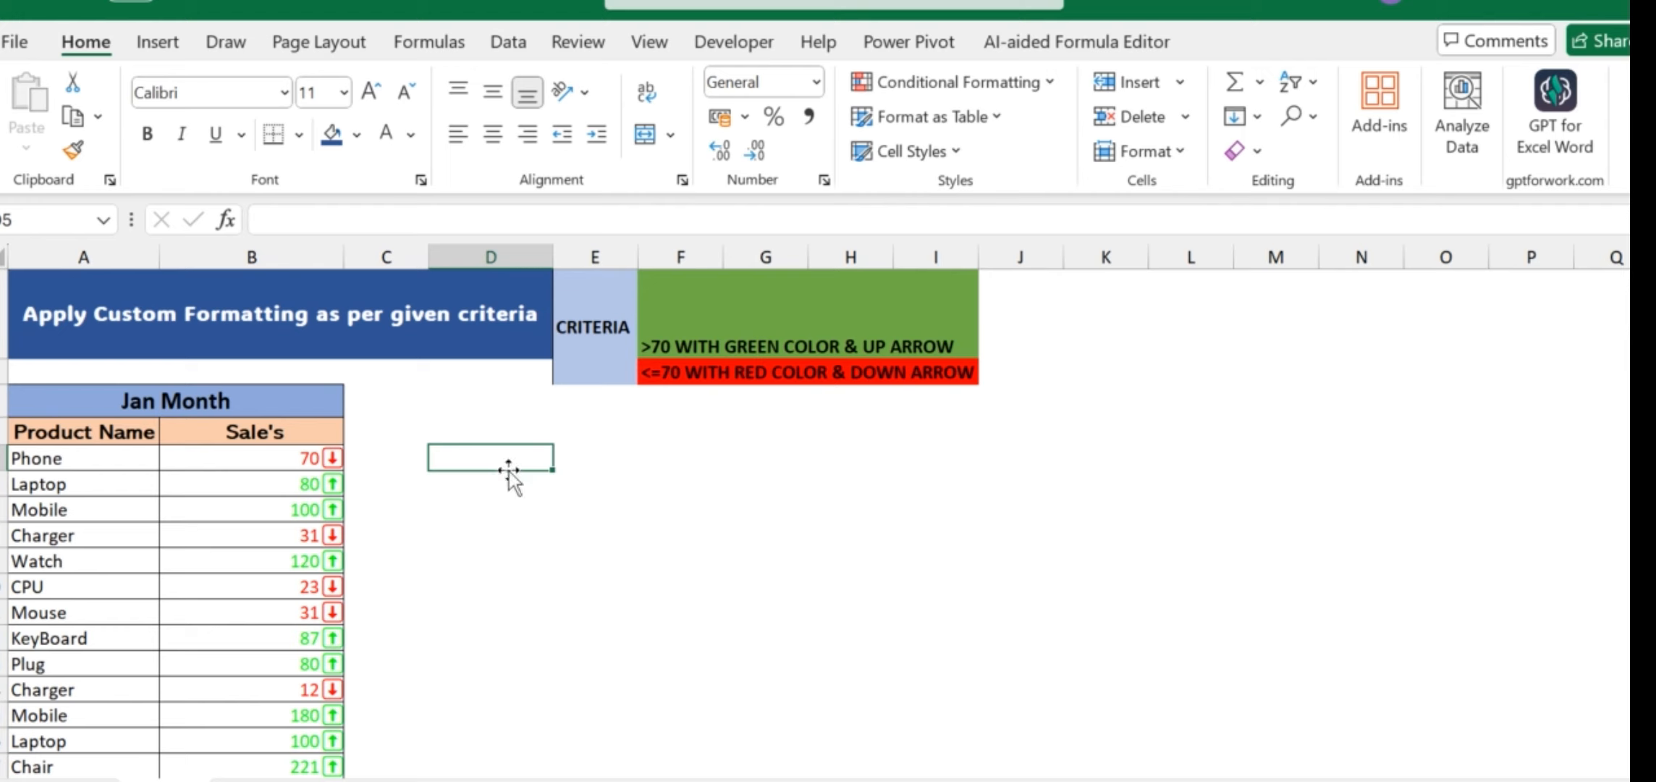